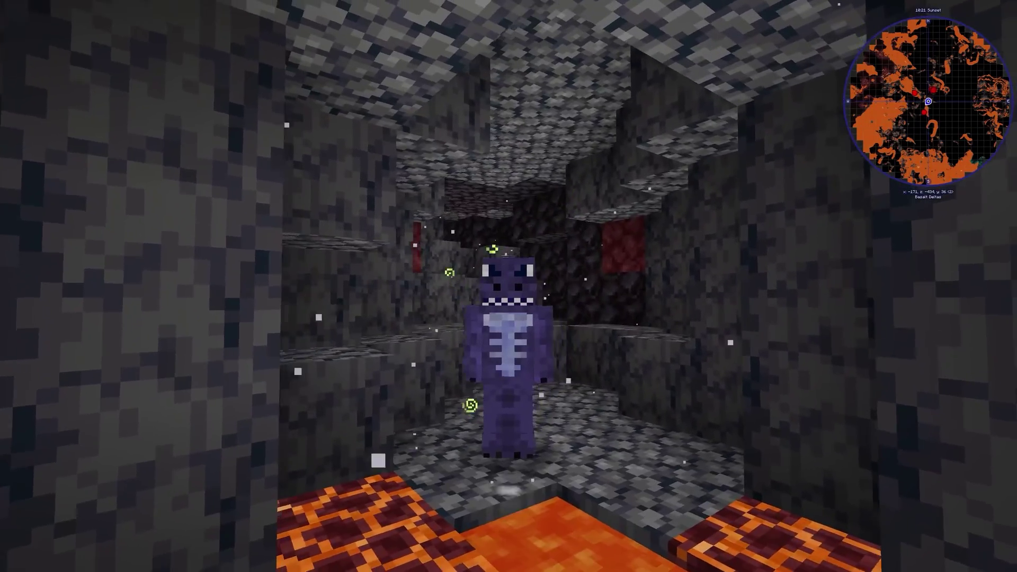
{"action": "key", "text": "j"}
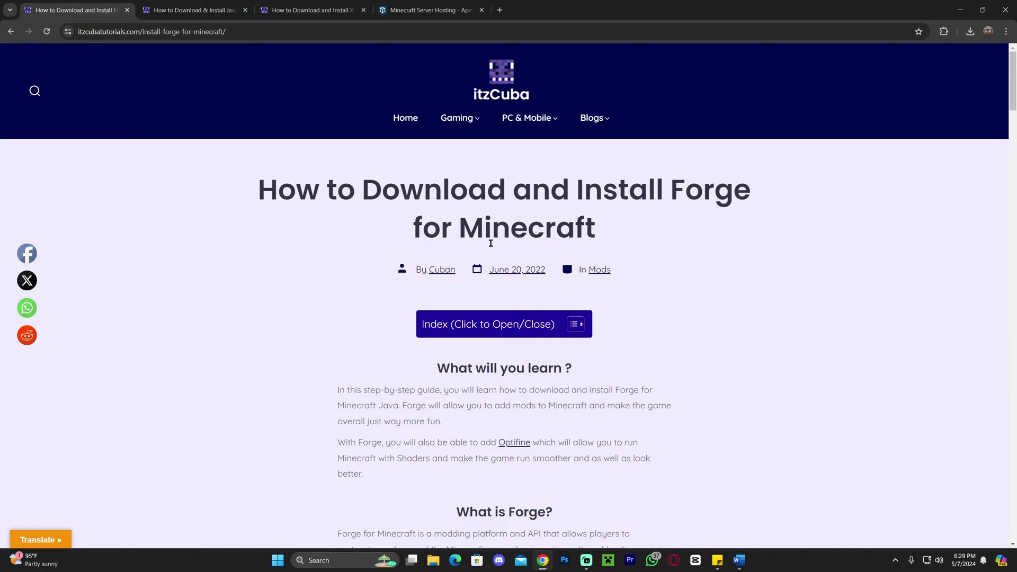
- Read the introduction and first download step of the Forge installation guide
{"action": "scroll", "coordinate": [403, 200], "scroll_direction": "down", "scroll_amount": 5}
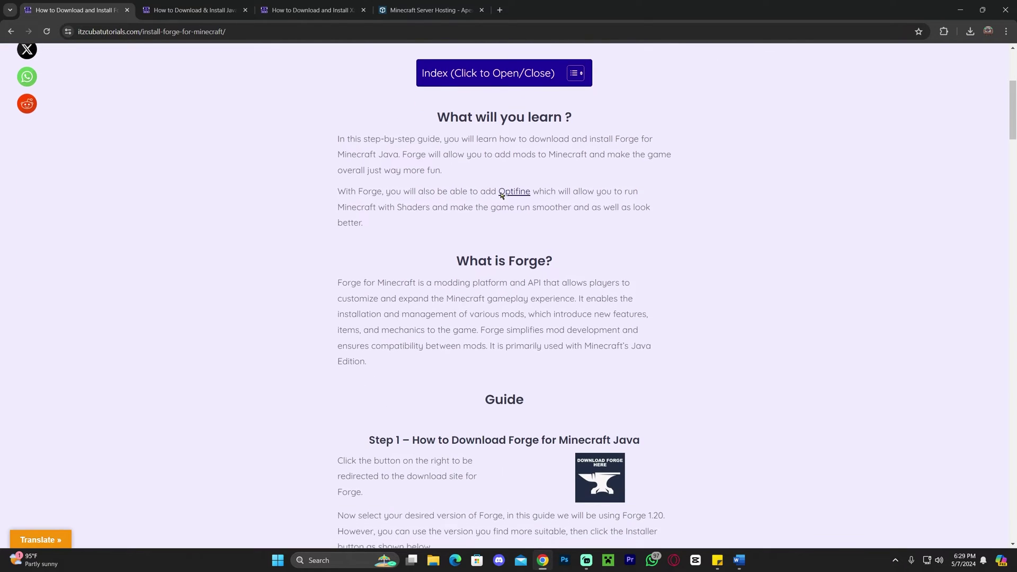
{"action": "scroll", "coordinate": [676, 233], "scroll_direction": "up", "scroll_amount": 2}
{"action": "scroll", "coordinate": [681, 216], "scroll_direction": "up", "scroll_amount": 4}
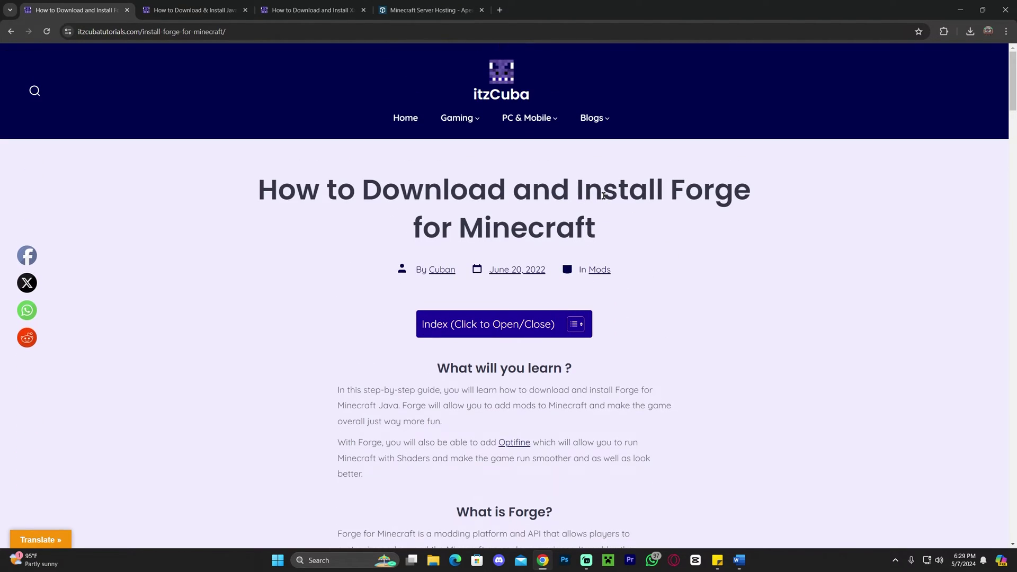
{"action": "scroll", "coordinate": [652, 220], "scroll_direction": "down", "scroll_amount": 7}
{"action": "scroll", "coordinate": [683, 234], "scroll_direction": "down", "scroll_amount": 2}
{"action": "scroll", "coordinate": [611, 199], "scroll_direction": "up", "scroll_amount": 5}
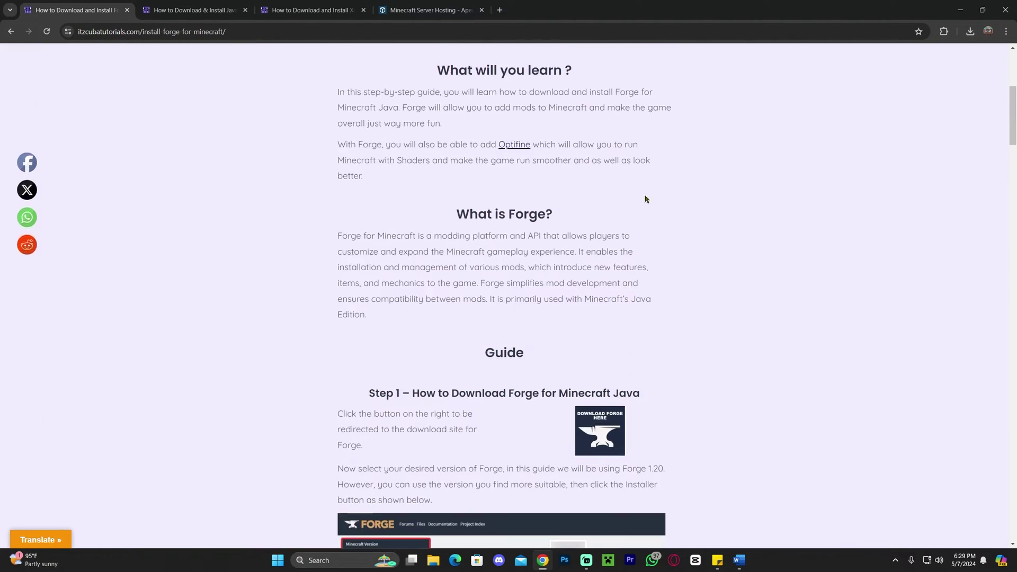
{"action": "scroll", "coordinate": [530, 254], "scroll_direction": "down", "scroll_amount": 5}
{"action": "scroll", "coordinate": [529, 254], "scroll_direction": "down", "scroll_amount": 2}
{"action": "scroll", "coordinate": [687, 216], "scroll_direction": "up", "scroll_amount": 9}
{"action": "scroll", "coordinate": [687, 216], "scroll_direction": "up", "scroll_amount": 2}
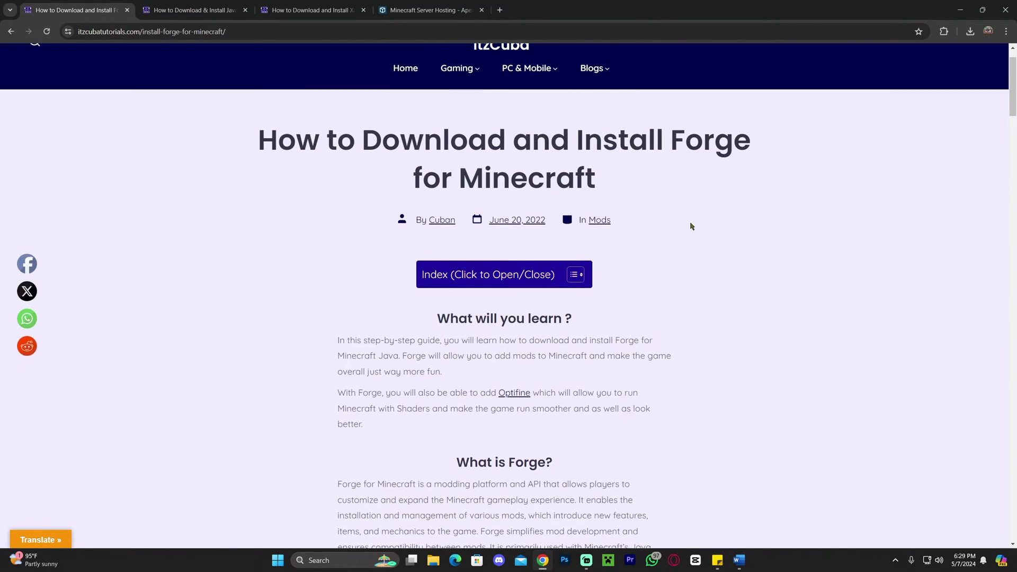
- Open the Forge download site from Step 1 of the guide and choose Minecraft version 1.20.6
{"action": "scroll", "coordinate": [691, 224], "scroll_direction": "down", "scroll_amount": 6}
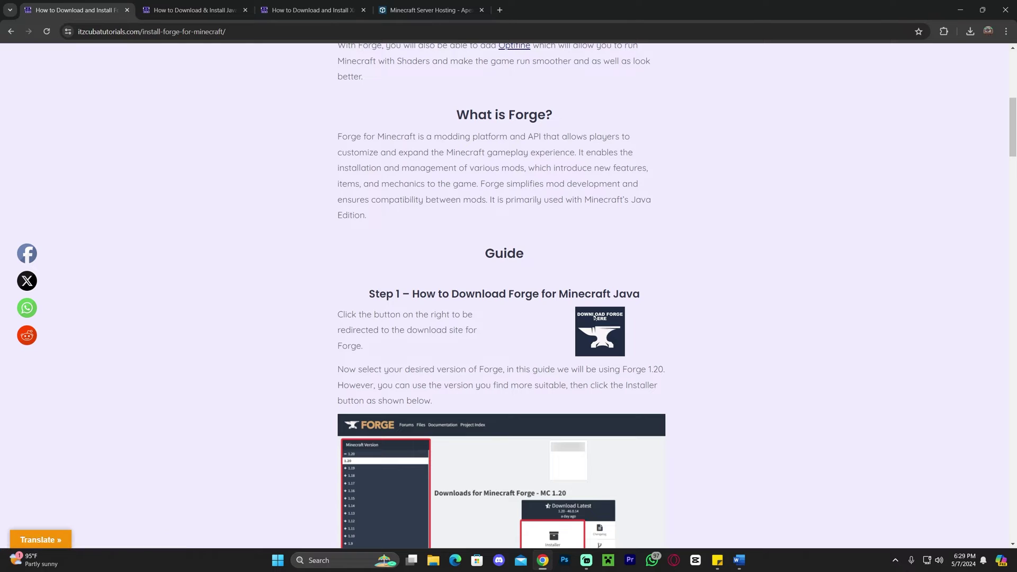
{"action": "left_click", "coordinate": [607, 325]}
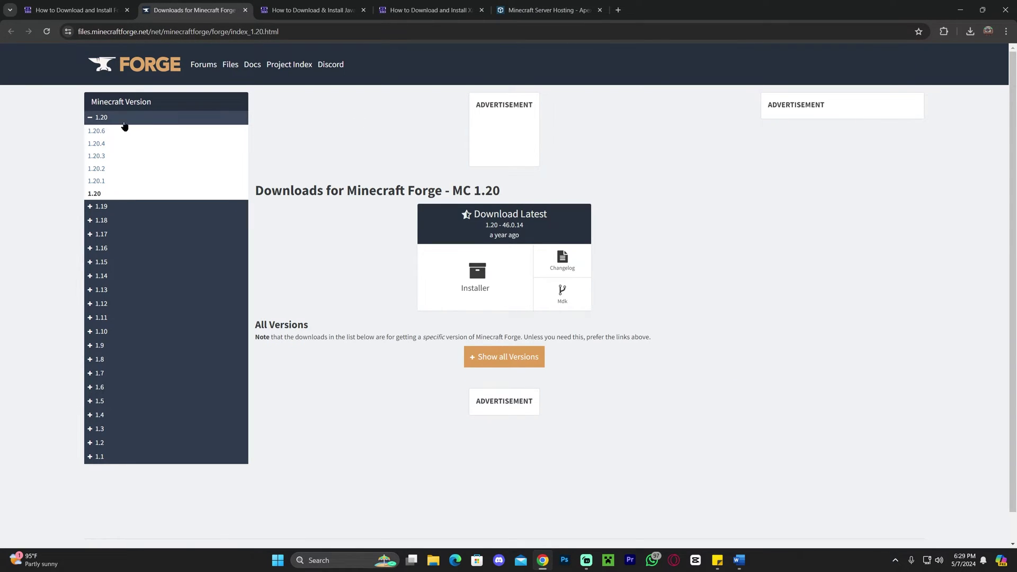
{"action": "left_click", "coordinate": [100, 134]}
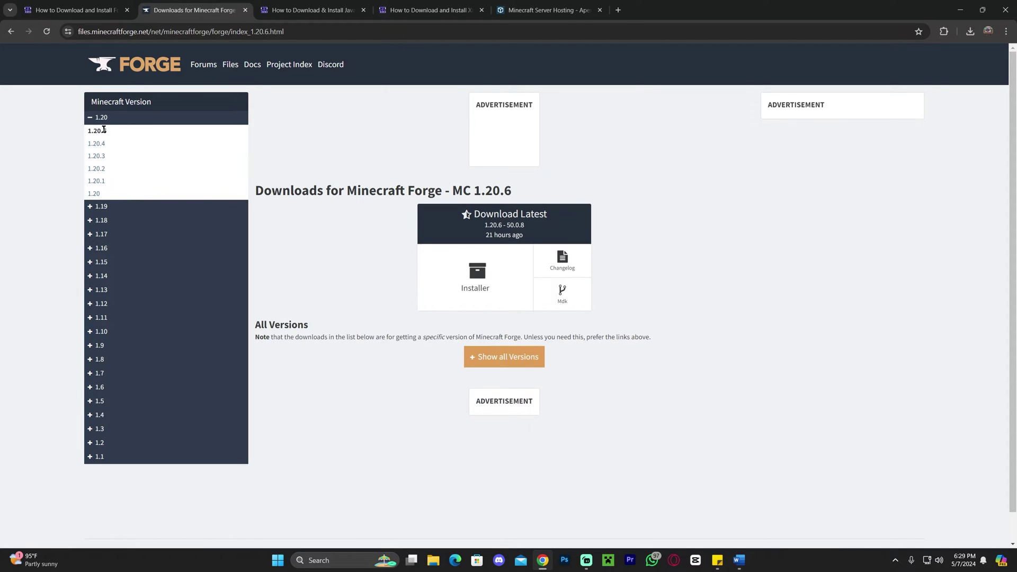
{"action": "mouse_move", "coordinate": [87, 131]}
{"action": "left_mouse_down"}
{"action": "mouse_move", "coordinate": [113, 132]}
{"action": "mouse_move", "coordinate": [88, 131]}
{"action": "left_mouse_up"}
{"action": "left_click", "coordinate": [111, 133]}
{"action": "left_click_drag", "start_coordinate": [512, 190], "coordinate": [477, 190]}
{"action": "left_click", "coordinate": [512, 189]}
- Download the latest Forge installer, skipping the advertisement, and save it as forge-1.20.6-50.0.8-installer.jar in the Downloads folder
{"action": "left_click", "coordinate": [487, 273]}
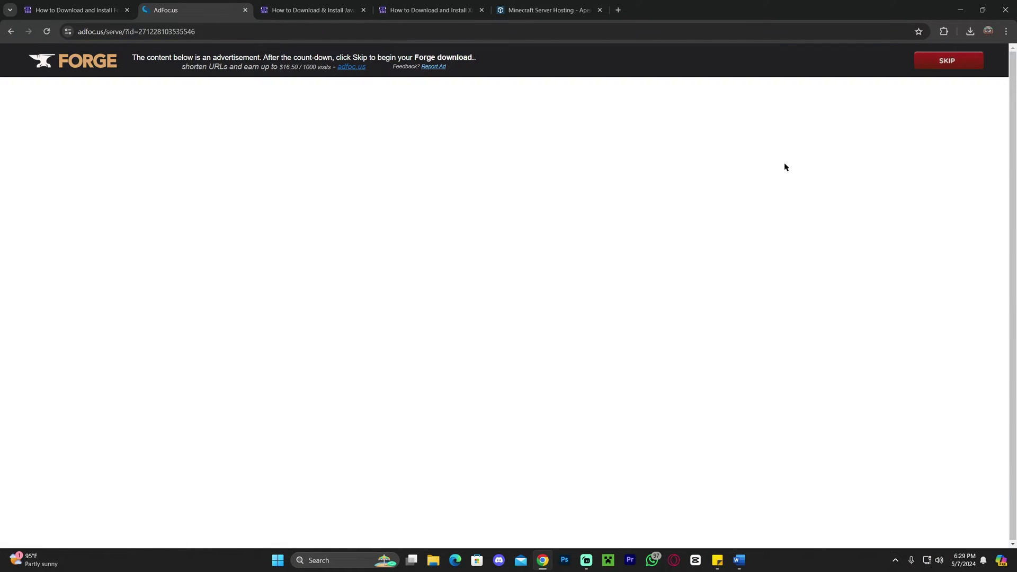
{"action": "left_click", "coordinate": [954, 66]}
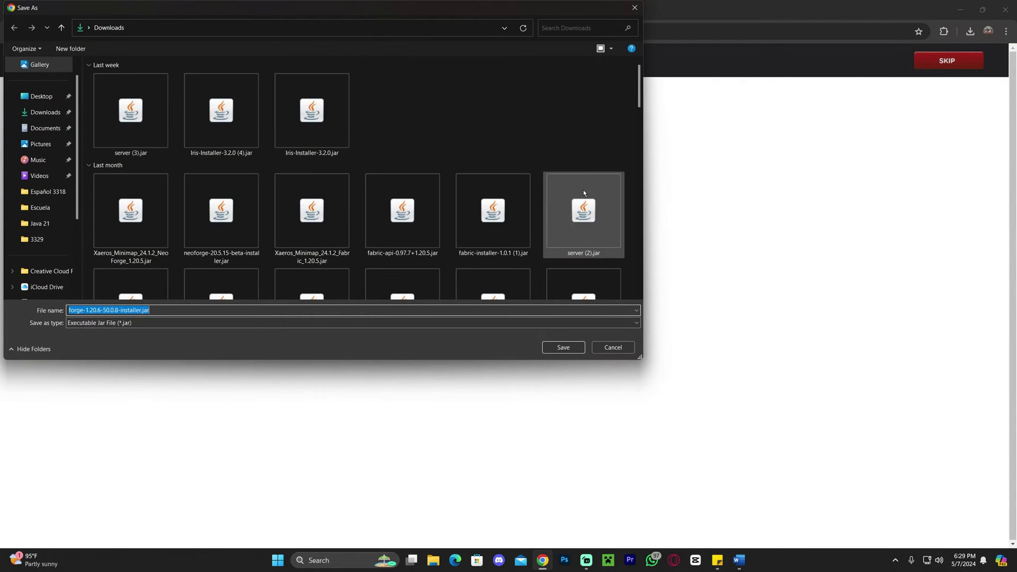
{"action": "left_click", "coordinate": [564, 348]}
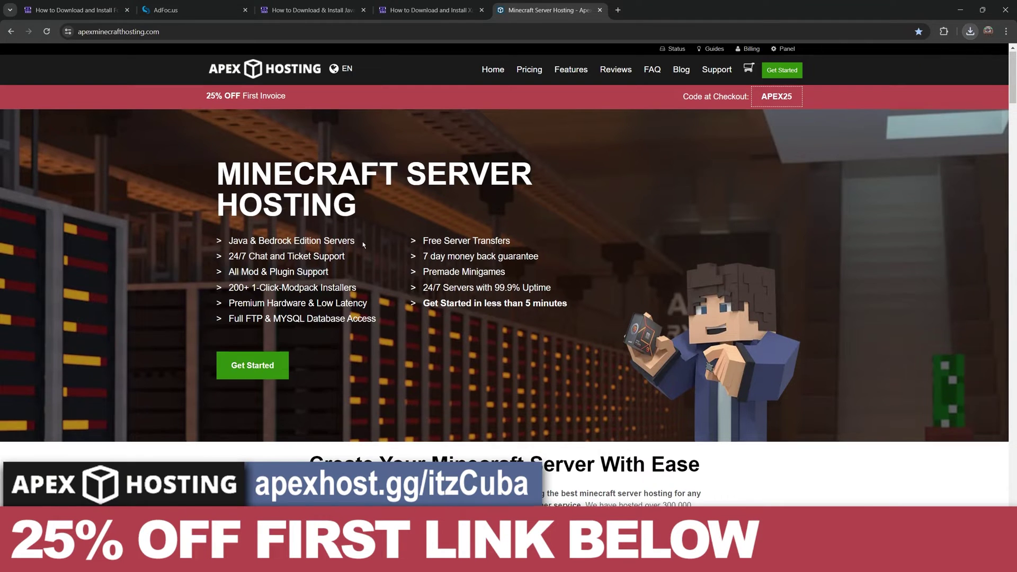
- Add the server to Minecraft with the address copied from the Apex Hosting panel, and join it
{"action": "scroll", "coordinate": [574, 254], "scroll_direction": "down", "scroll_amount": 10}
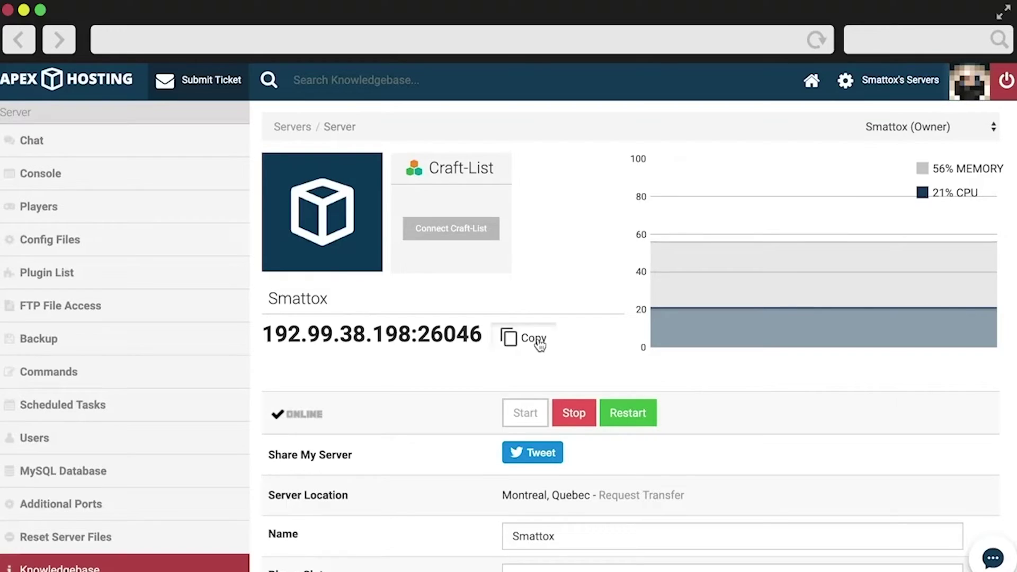
{"action": "left_click", "coordinate": [539, 344]}
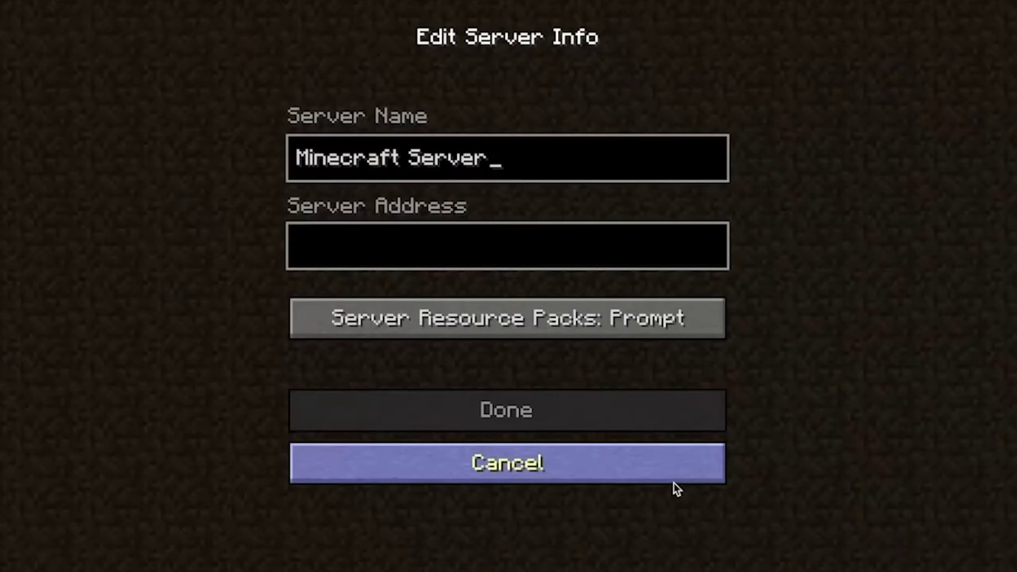
{"action": "left_click", "coordinate": [598, 260]}
{"action": "key", "text": "super+v"}
{"action": "left_click", "coordinate": [568, 403]}
{"action": "double_click", "coordinate": [637, 98]}
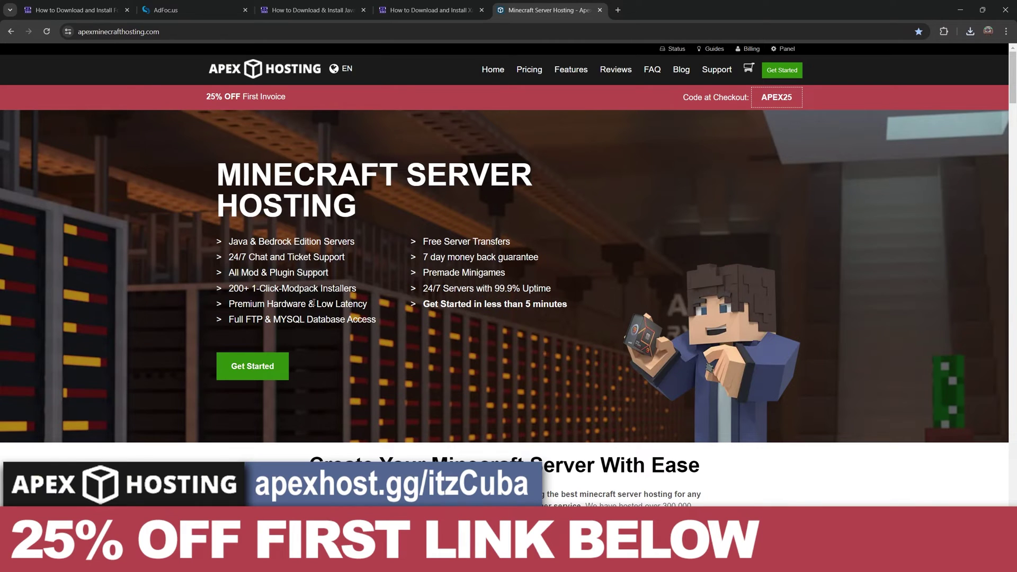
- Review the modpack installer feature and the list of test server locations on the Apex Hosting page
{"action": "mouse_move", "coordinate": [231, 292]}
{"action": "left_mouse_down"}
{"action": "mouse_move", "coordinate": [261, 290]}
{"action": "mouse_move", "coordinate": [251, 289]}
{"action": "left_mouse_up"}
{"action": "scroll", "coordinate": [300, 291], "scroll_direction": "down", "scroll_amount": 20}
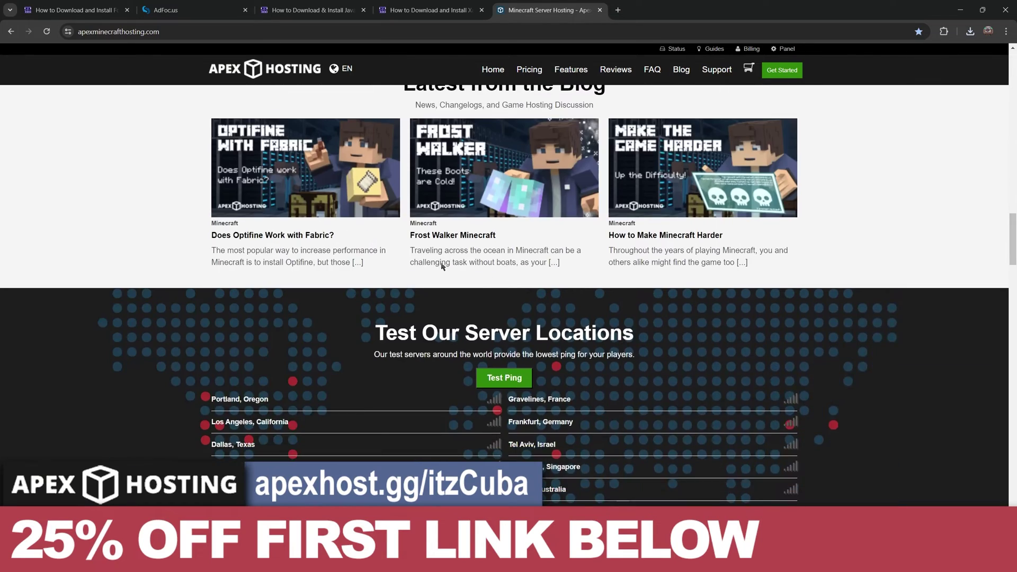
{"action": "scroll", "coordinate": [442, 267], "scroll_direction": "down", "scroll_amount": 5}
{"action": "scroll", "coordinate": [443, 266], "scroll_direction": "up", "scroll_amount": 2}
{"action": "left_click_drag", "start_coordinate": [207, 244], "coordinate": [589, 404]}
{"action": "left_click", "coordinate": [589, 404]}
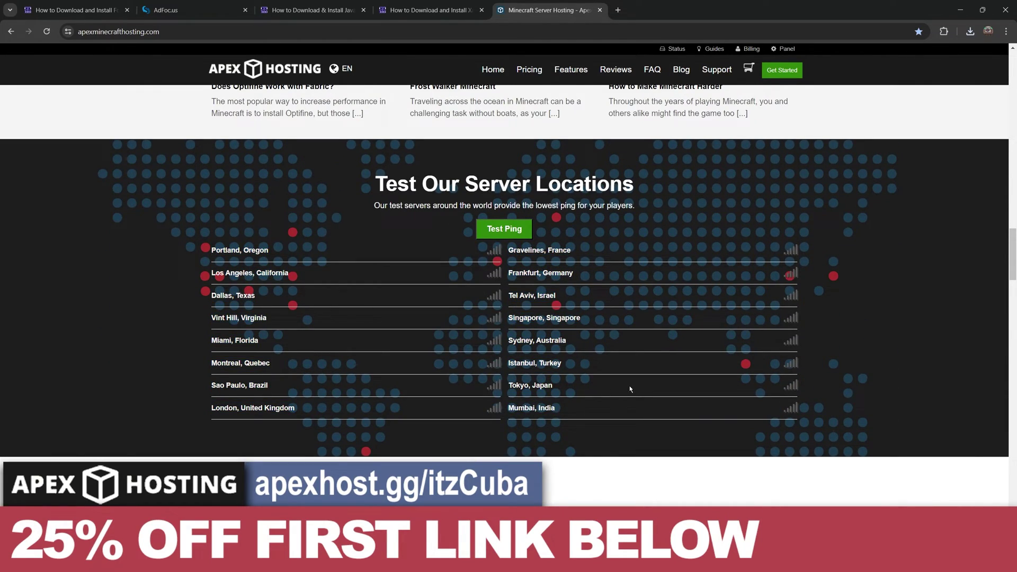
{"action": "scroll", "coordinate": [629, 386], "scroll_direction": "up", "scroll_amount": 1}
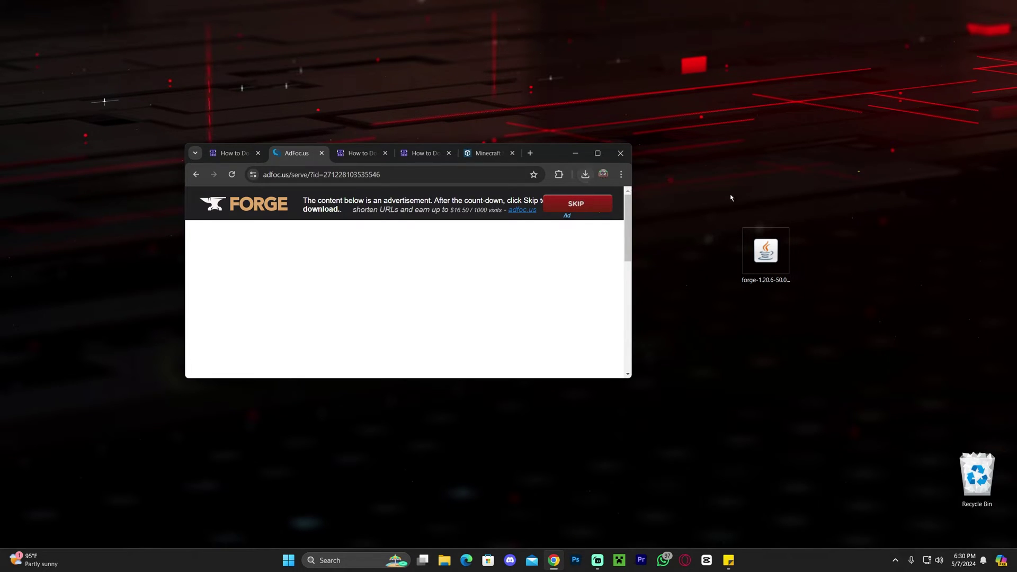
- Move the Forge installer to the middle of the desktop and minimise the browser window
{"action": "left_click_drag", "start_coordinate": [805, 192], "coordinate": [485, 278]}
{"action": "left_click", "coordinate": [576, 153]}
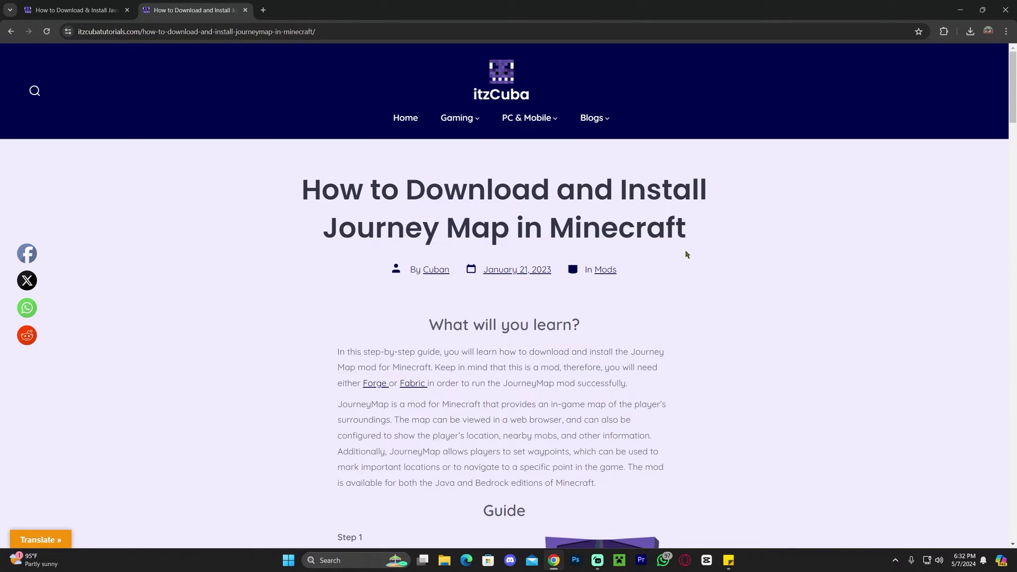
- Open the JourneyMap download page on CurseForge from Step 1 of the JourneyMap guide
{"action": "scroll", "coordinate": [687, 255], "scroll_direction": "down", "scroll_amount": 13}
{"action": "scroll", "coordinate": [699, 277], "scroll_direction": "up", "scroll_amount": 4}
{"action": "scroll", "coordinate": [370, 265], "scroll_direction": "up", "scroll_amount": 5}
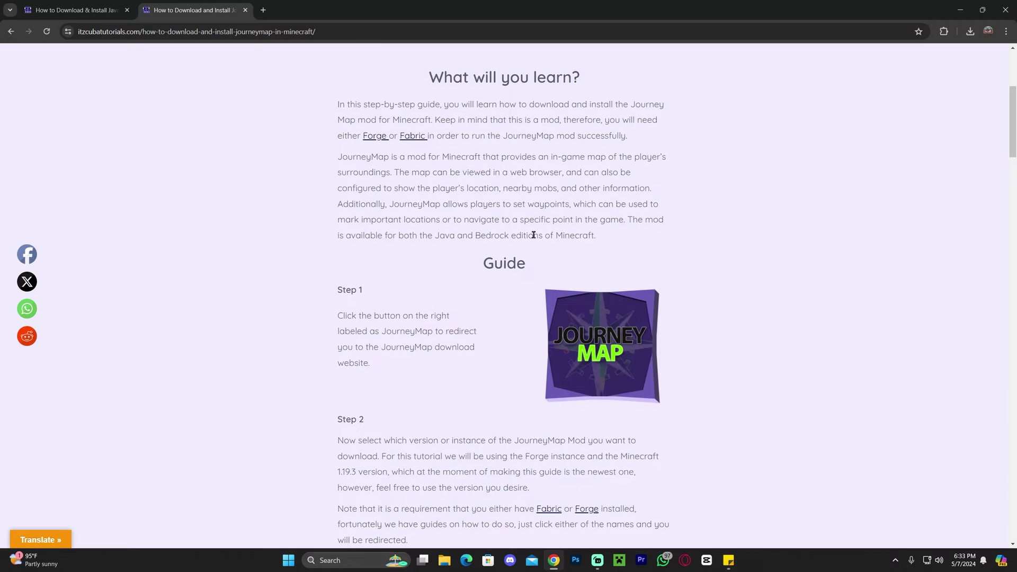
{"action": "scroll", "coordinate": [657, 202], "scroll_direction": "up", "scroll_amount": 3}
{"action": "scroll", "coordinate": [660, 198], "scroll_direction": "down", "scroll_amount": 5}
{"action": "scroll", "coordinate": [660, 197], "scroll_direction": "up", "scroll_amount": 1}
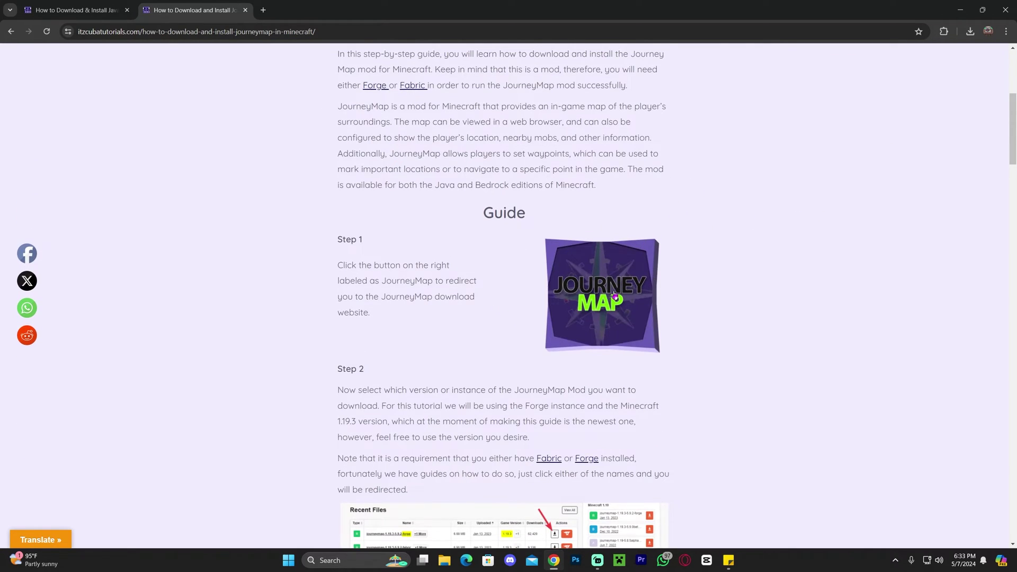
{"action": "left_click", "coordinate": [615, 291]}
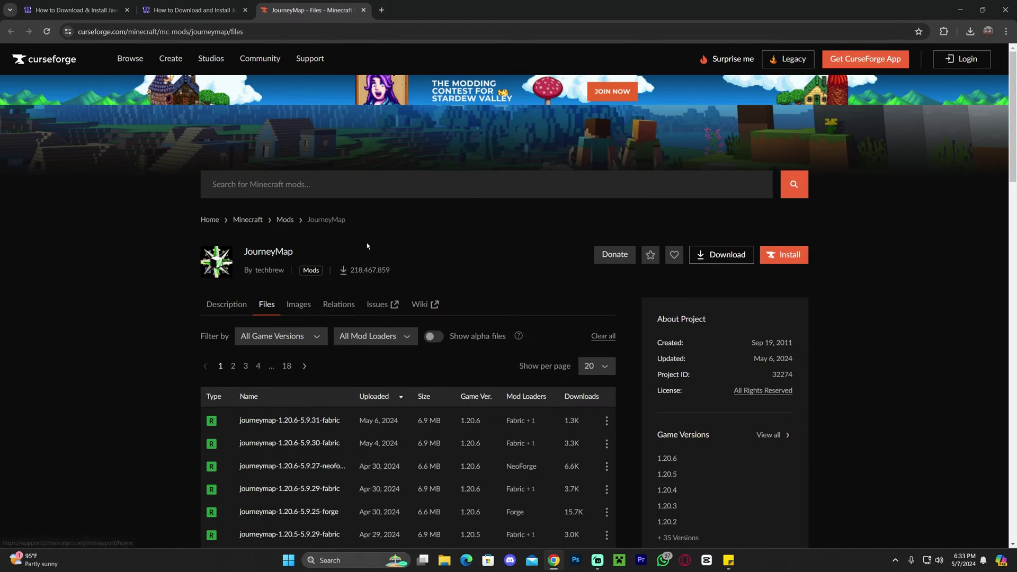
- Filter the JourneyMap file list to the Forge mod loader
{"action": "scroll", "coordinate": [267, 249], "scroll_direction": "down", "scroll_amount": 5}
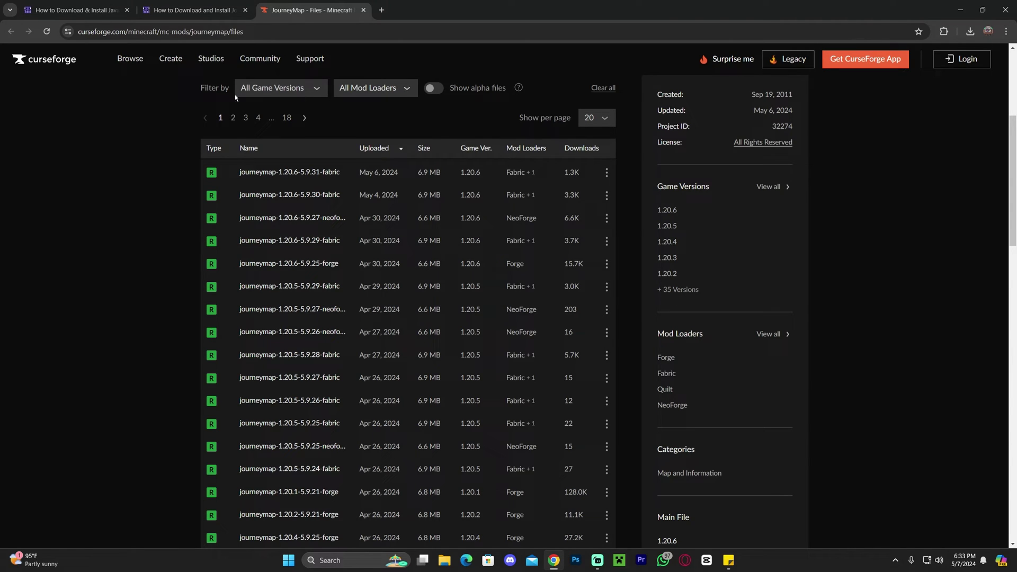
{"action": "left_click_drag", "start_coordinate": [209, 87], "coordinate": [217, 85]}
{"action": "left_click", "coordinate": [394, 93]}
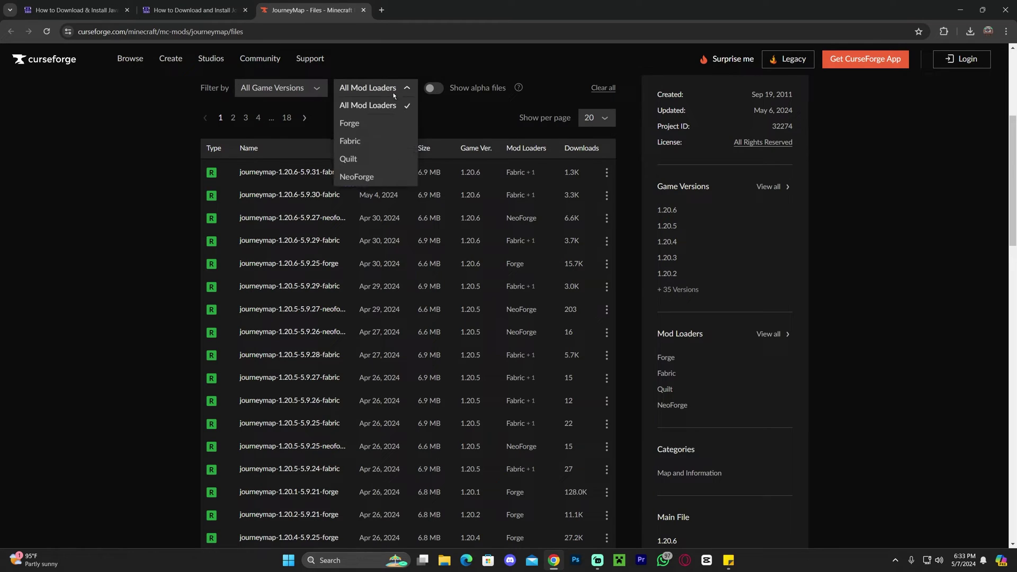
{"action": "left_click", "coordinate": [364, 126]}
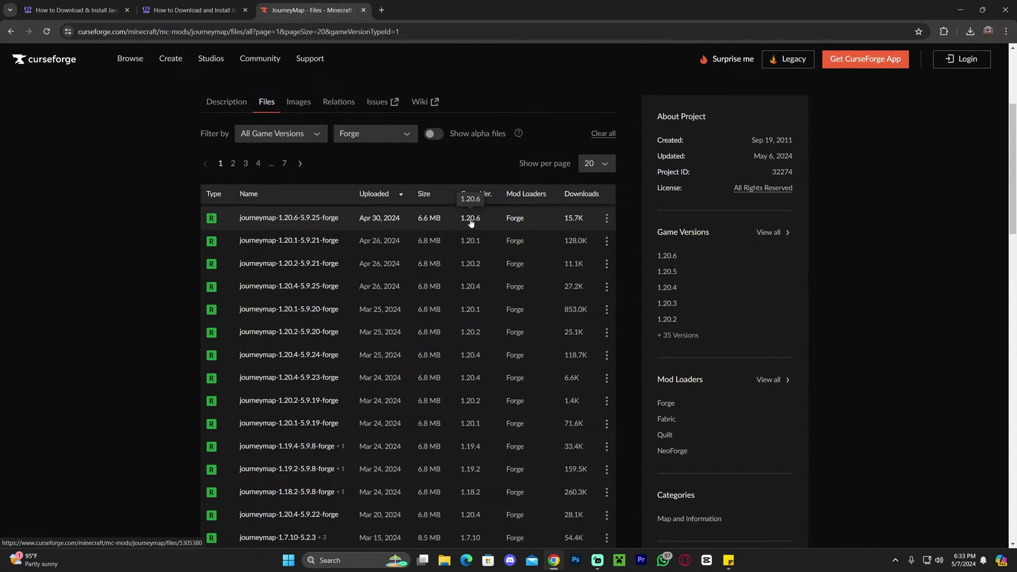
- Download the JourneyMap file for Minecraft 1.20.6 and save it as journeymap-1.20.6-5.9.25-forge.jar in the Downloads folder
{"action": "left_click", "coordinate": [607, 218]}
{"action": "left_click", "coordinate": [646, 268]}
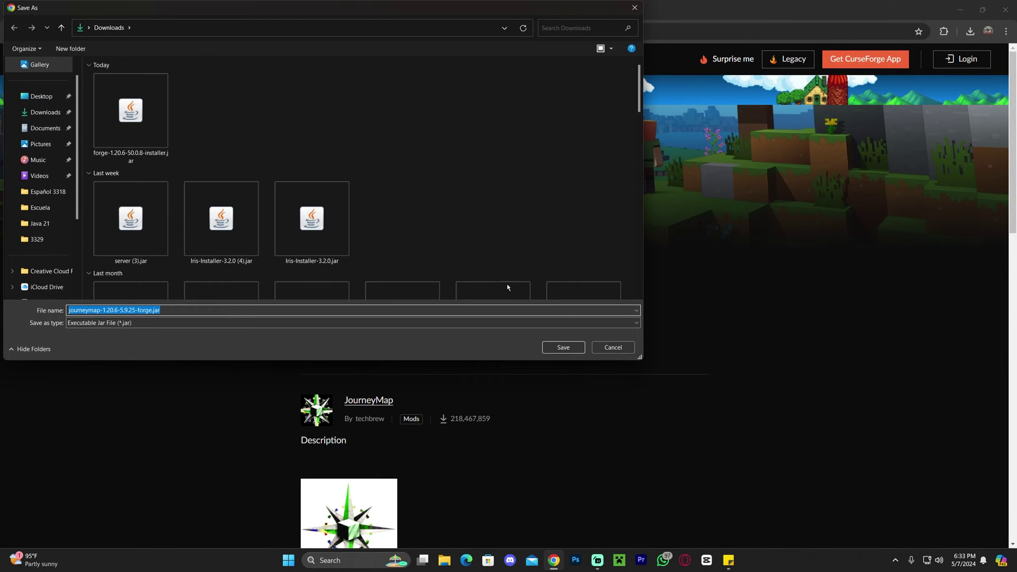
{"action": "key", "text": "Return"}
- Shrink the browser window, place the JourneyMap file on the desktop near the Forge installer, and minimise the browser
{"action": "left_click_drag", "start_coordinate": [701, 5], "coordinate": [454, 199]}
{"action": "left_click_drag", "start_coordinate": [517, 408], "coordinate": [517, 497]}
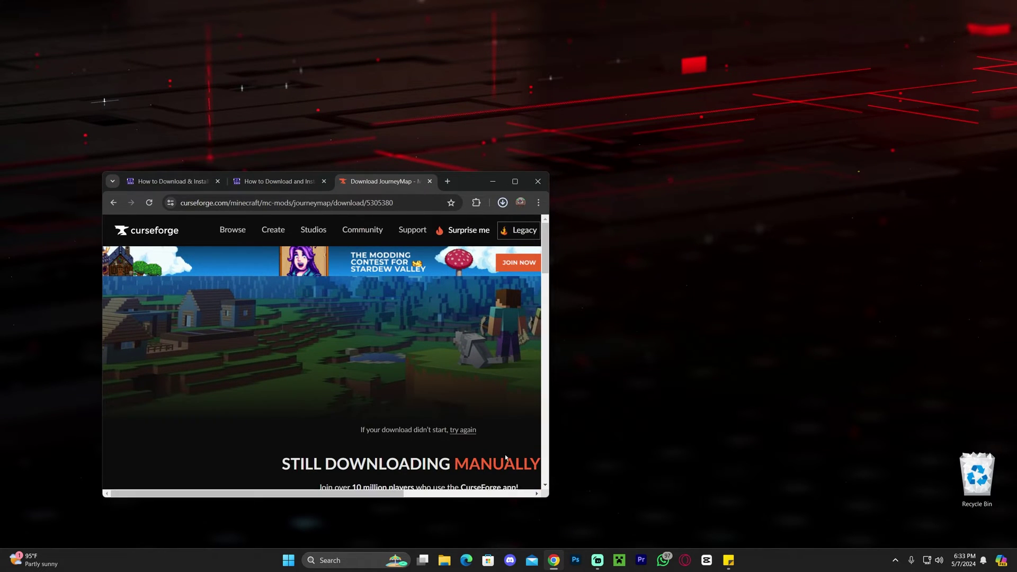
{"action": "left_click_drag", "start_coordinate": [461, 181], "coordinate": [347, 153]}
{"action": "left_click_drag", "start_coordinate": [501, 253], "coordinate": [741, 185]}
{"action": "left_click_drag", "start_coordinate": [360, 153], "coordinate": [399, 114]}
{"action": "left_click", "coordinate": [428, 135]}
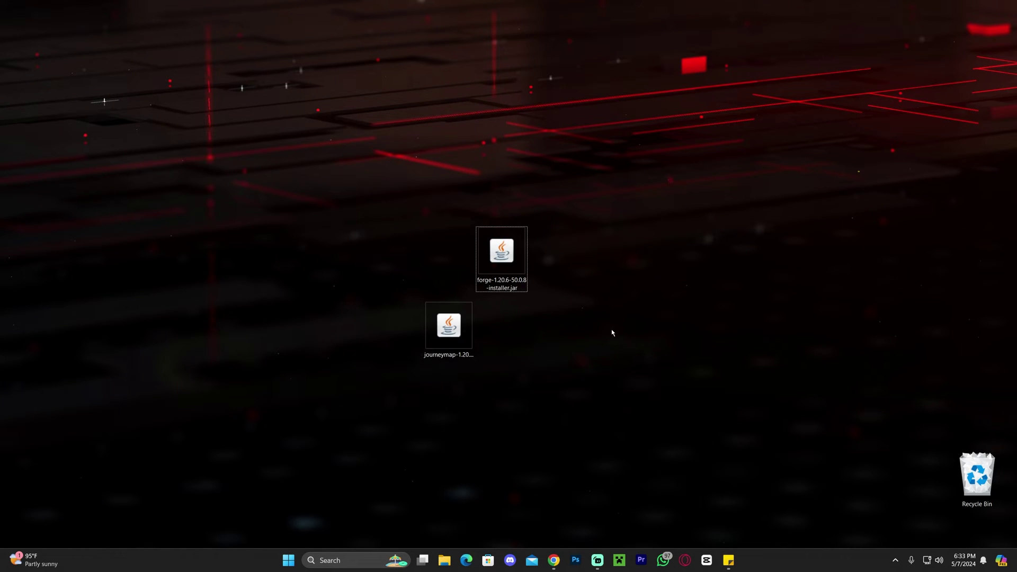
- Move the Forge installer farther above the JourneyMap file on the desktop and select it
{"action": "left_click_drag", "start_coordinate": [614, 217], "coordinate": [477, 291]}
{"action": "left_click_drag", "start_coordinate": [501, 254], "coordinate": [502, 179]}
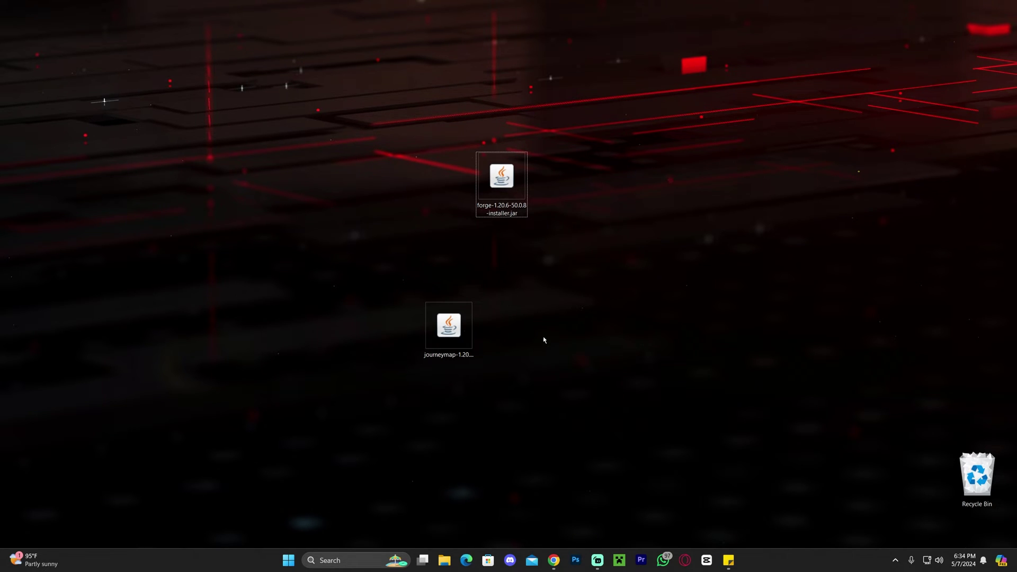
{"action": "left_click_drag", "start_coordinate": [554, 252], "coordinate": [475, 154]}
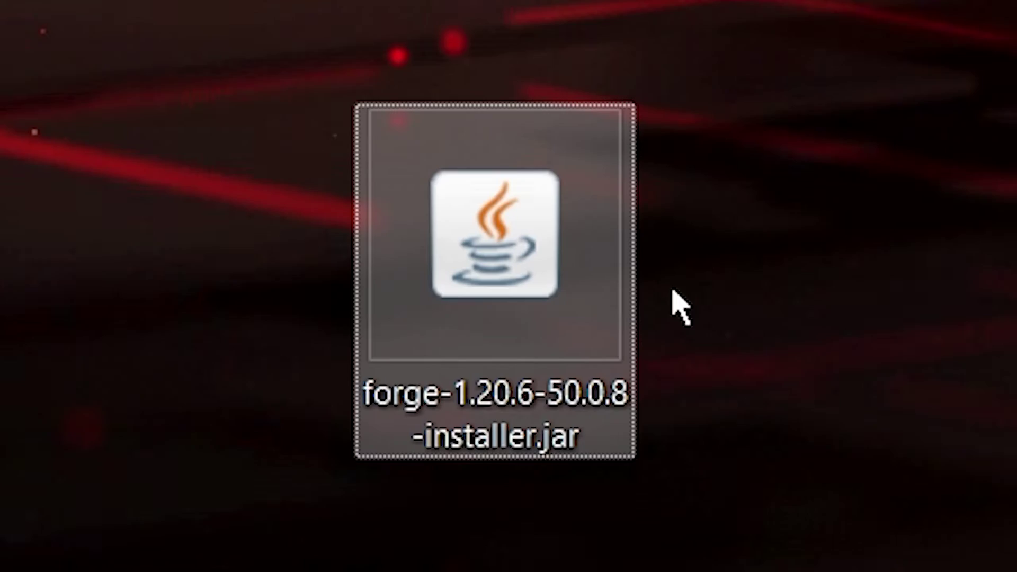
{"action": "left_click_drag", "start_coordinate": [571, 216], "coordinate": [475, 196]}
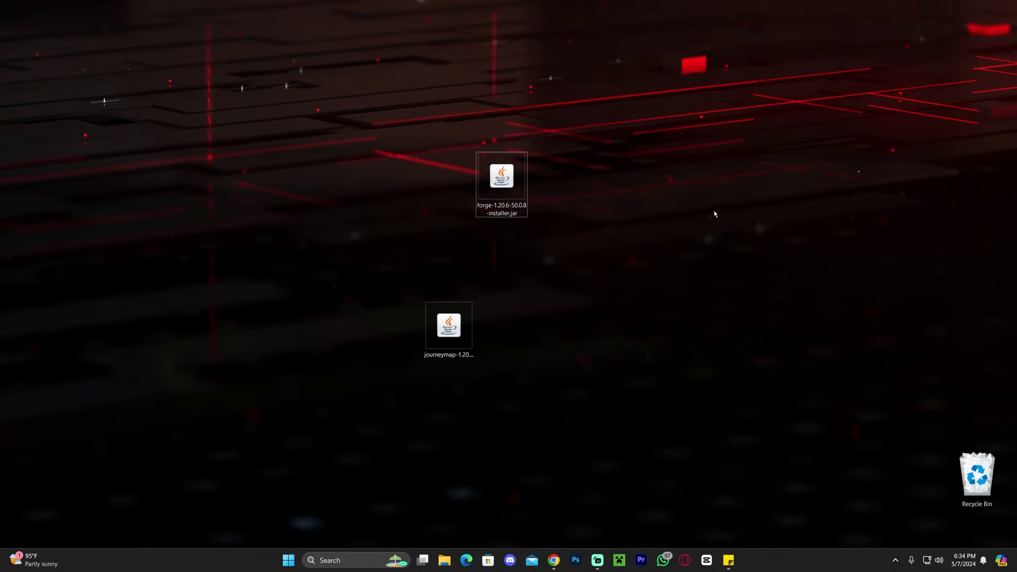
{"action": "left_click_drag", "start_coordinate": [636, 105], "coordinate": [377, 404]}
{"action": "left_click", "coordinate": [596, 218]}
{"action": "left_click_drag", "start_coordinate": [591, 109], "coordinate": [479, 338]}
{"action": "left_click", "coordinate": [541, 300]}
- Search the installed apps in Windows Settings for java to check the Java version, and close Settings
{"action": "left_click", "coordinate": [336, 558]}
{"action": "type", "text": "add"}
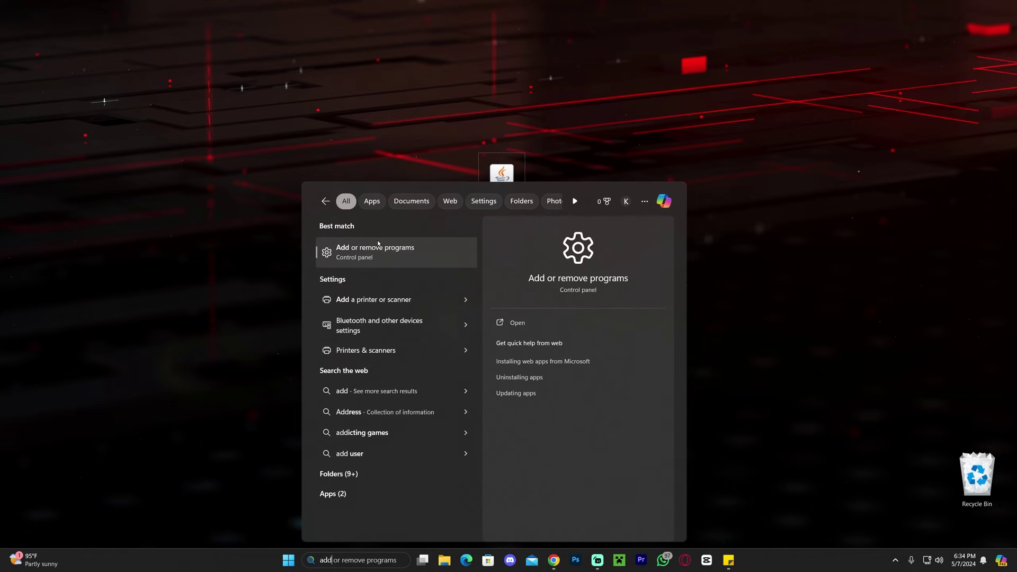
{"action": "left_click", "coordinate": [378, 247]}
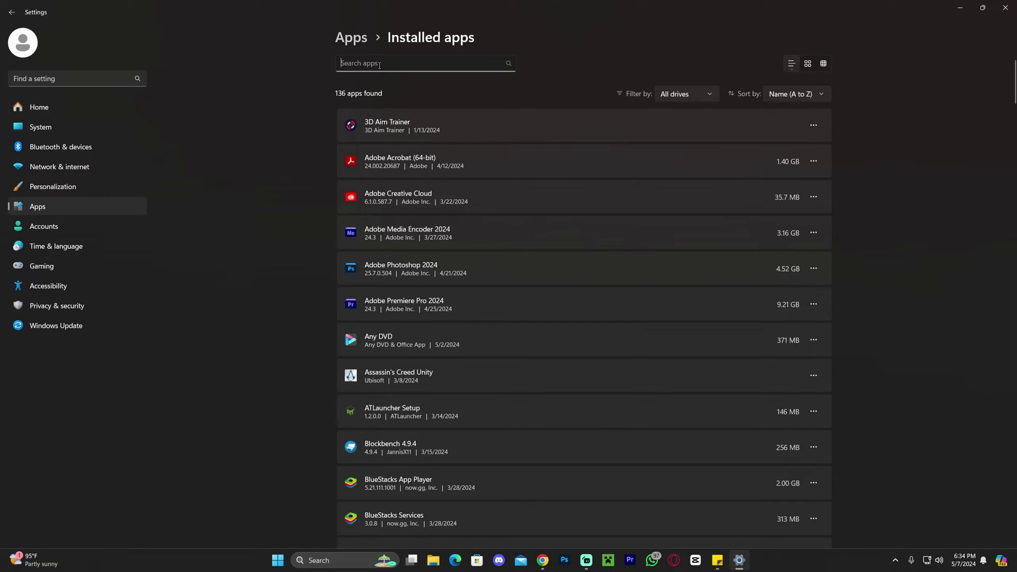
{"action": "left_click", "coordinate": [387, 64]}
{"action": "type", "text": "java"}
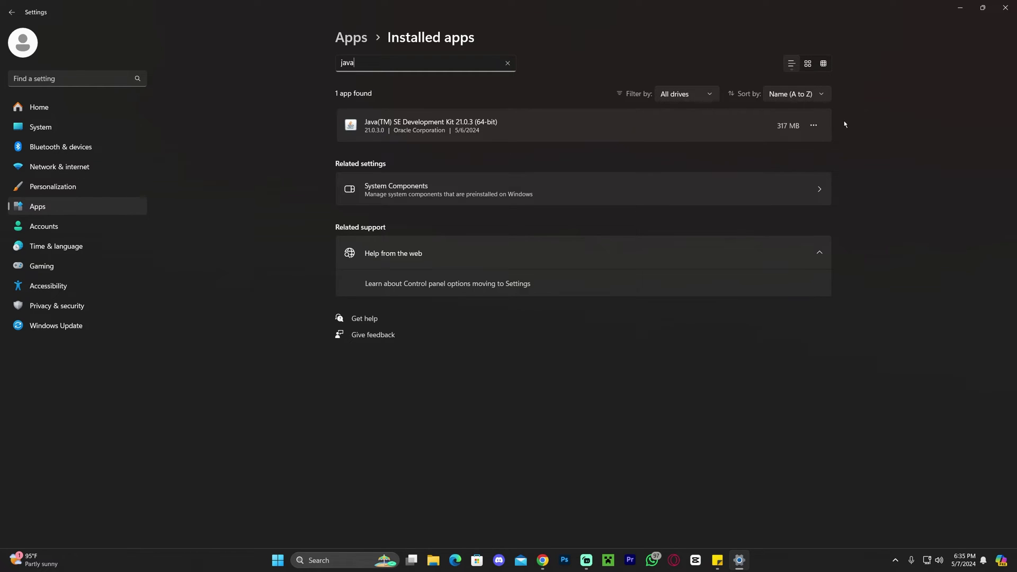
{"action": "left_click", "coordinate": [1005, 8]}
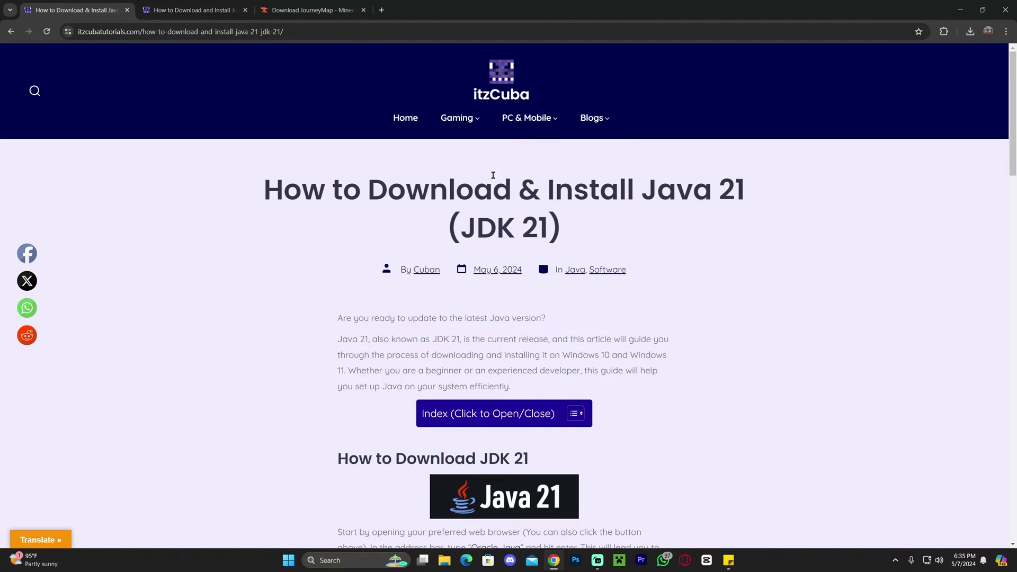
- Look through the guide on downloading and installing Java 21 (JDK 21), and minimise the browser
{"action": "scroll", "coordinate": [706, 168], "scroll_direction": "down", "scroll_amount": 20}
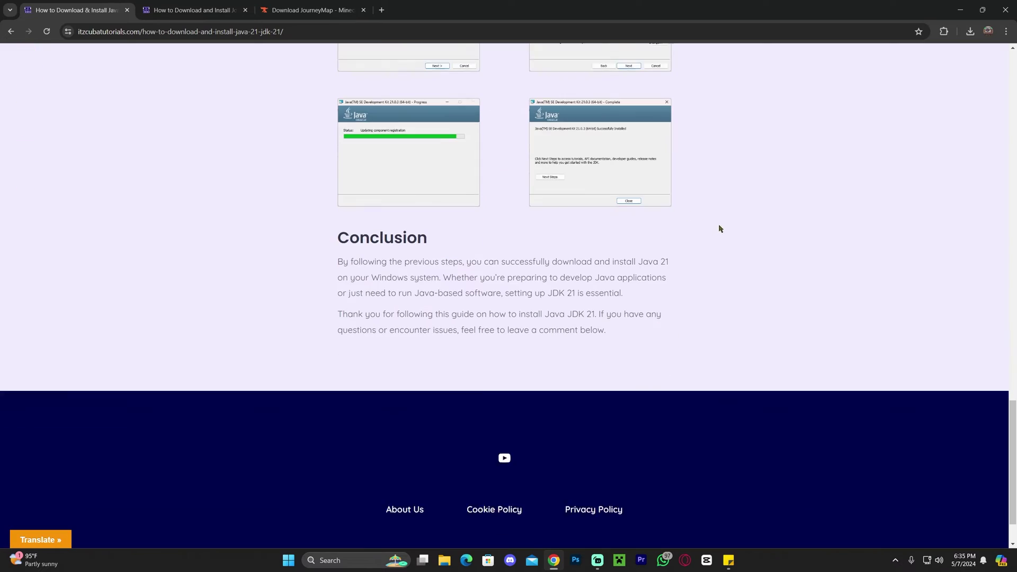
{"action": "scroll", "coordinate": [721, 227], "scroll_direction": "up", "scroll_amount": 20}
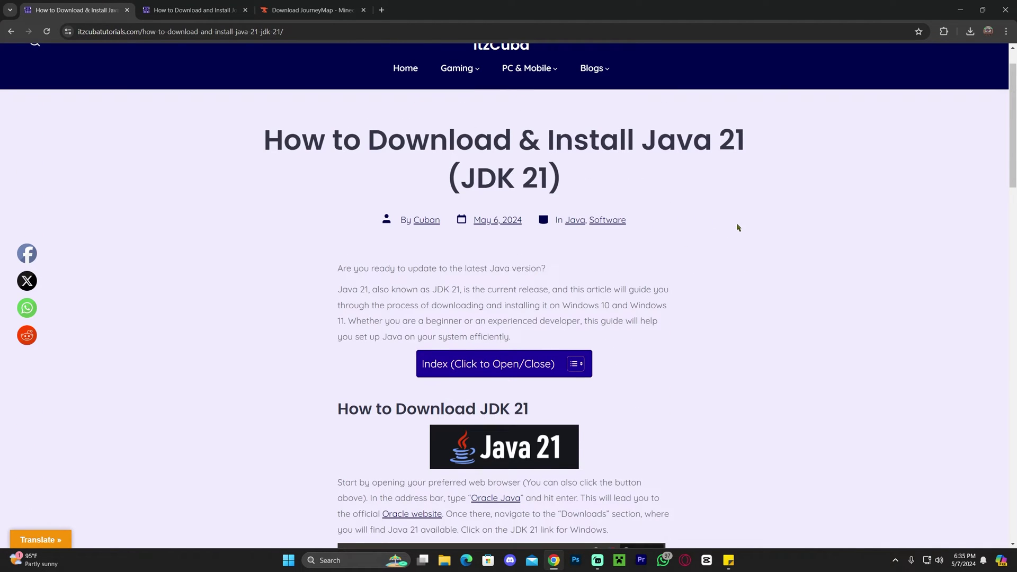
{"action": "key", "text": "super+Down"}
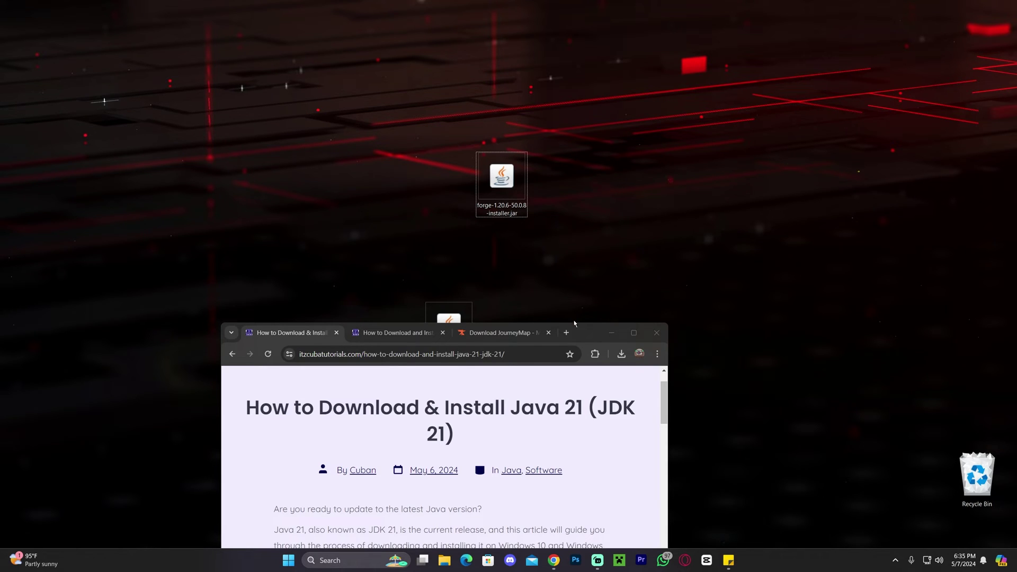
{"action": "key", "text": "super+Up"}
{"action": "scroll", "coordinate": [555, 259], "scroll_direction": "down", "scroll_amount": 5}
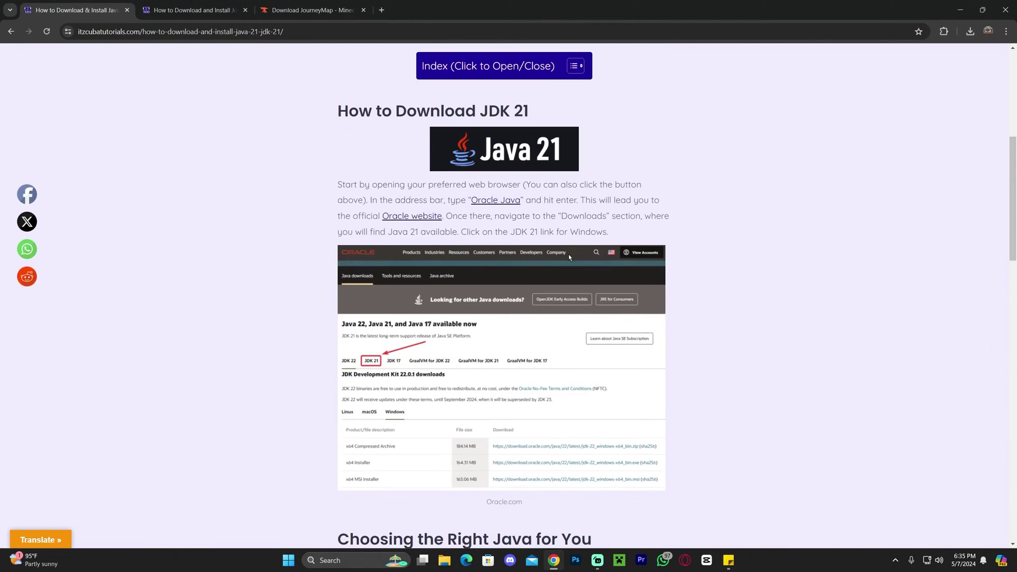
{"action": "scroll", "coordinate": [555, 259], "scroll_direction": "down", "scroll_amount": 5}
{"action": "scroll", "coordinate": [555, 259], "scroll_direction": "down", "scroll_amount": 4}
{"action": "scroll", "coordinate": [446, 314], "scroll_direction": "up", "scroll_amount": 15}
{"action": "scroll", "coordinate": [446, 314], "scroll_direction": "down", "scroll_amount": 4}
{"action": "scroll", "coordinate": [465, 264], "scroll_direction": "up", "scroll_amount": 4}
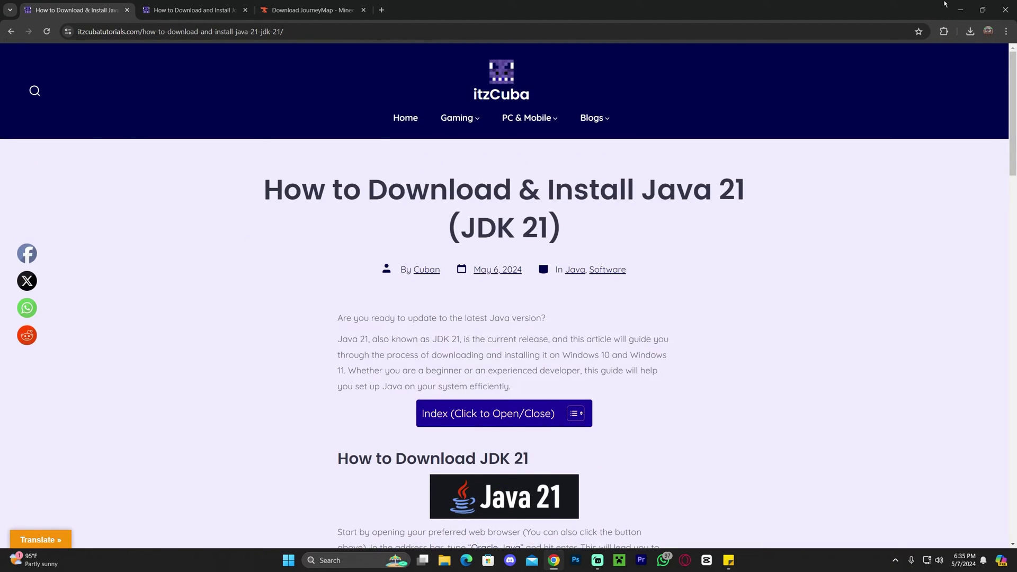
{"action": "left_click", "coordinate": [959, 10]}
- Move the Forge installer closer to the JourneyMap file on the desktop and open it with Java(TM) Platform SE binary
{"action": "left_click_drag", "start_coordinate": [577, 118], "coordinate": [523, 218]}
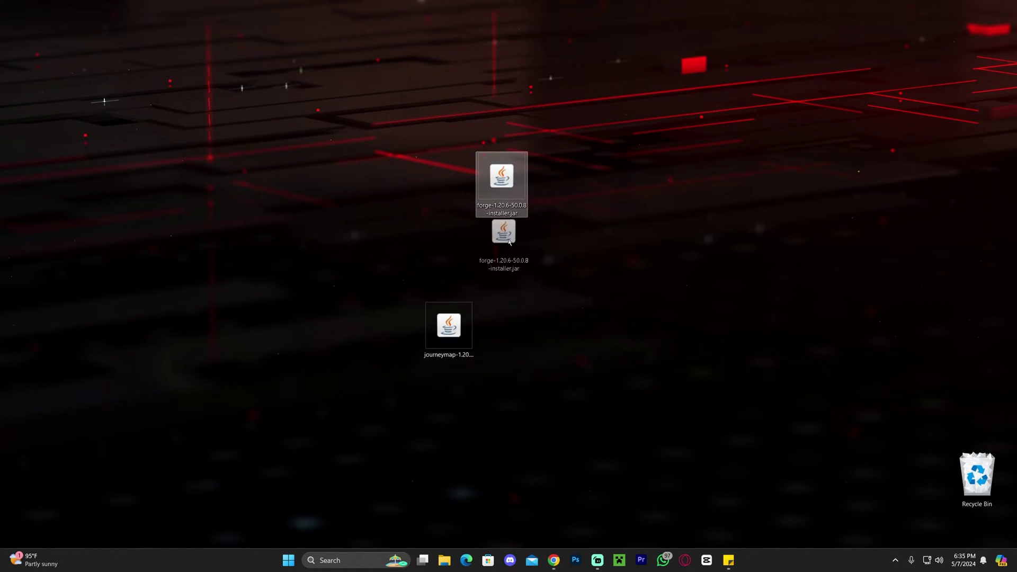
{"action": "left_click_drag", "start_coordinate": [501, 182], "coordinate": [503, 258]}
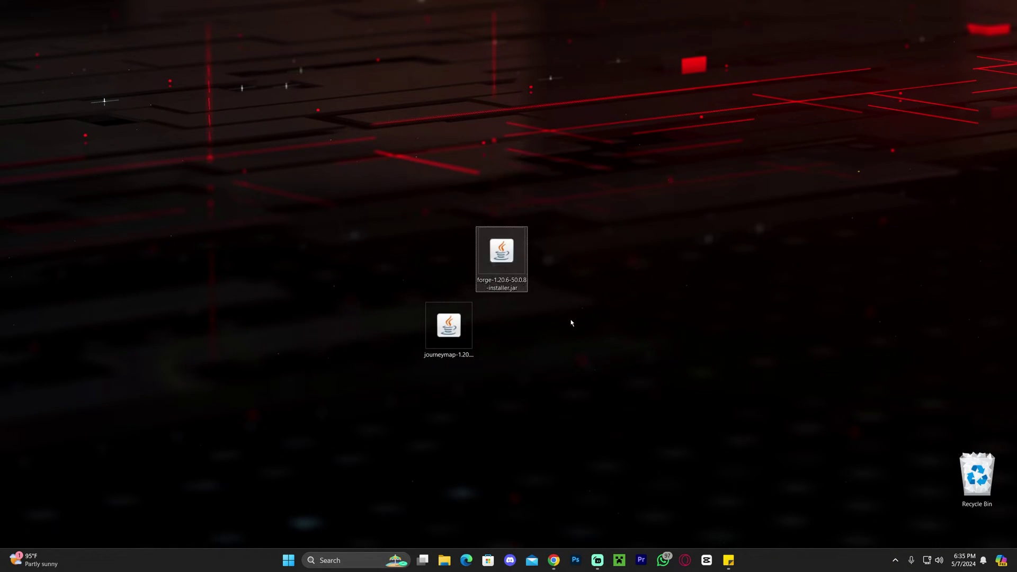
{"action": "right_click", "coordinate": [506, 245]}
{"action": "mouse_move", "coordinate": [636, 288]}
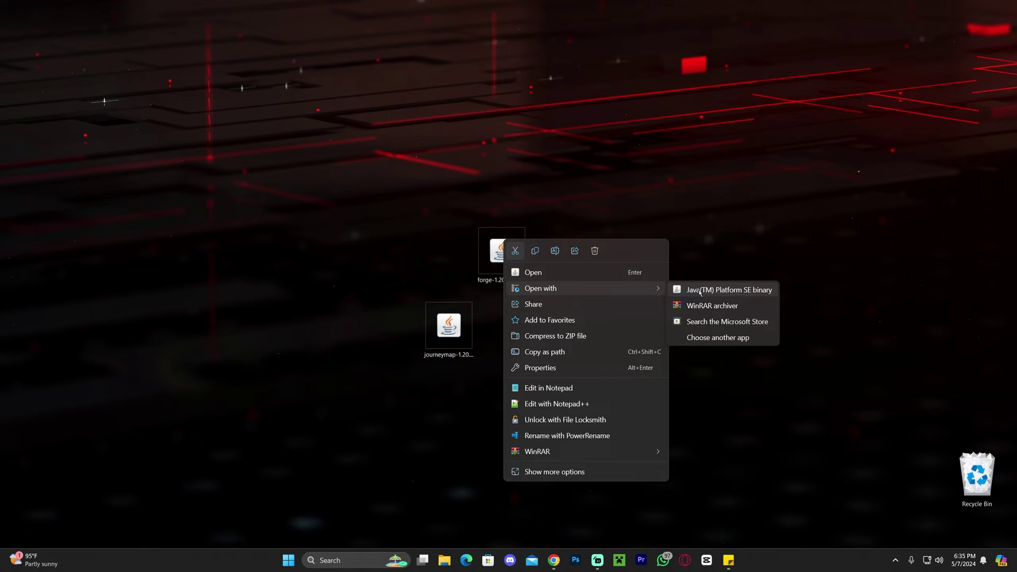
{"action": "left_click", "coordinate": [701, 291]}
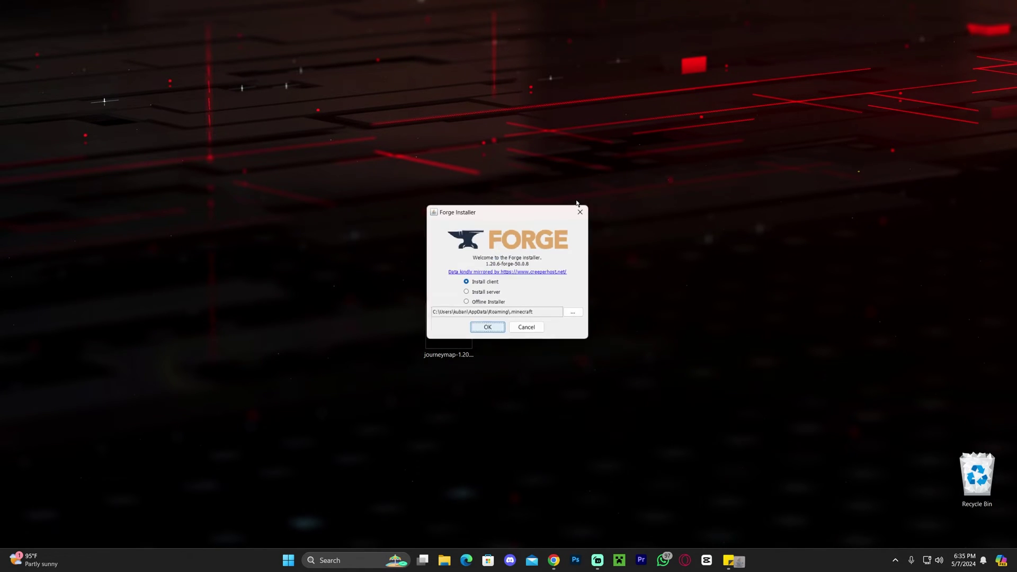
- Install the Forge 1.20.6 client in the default .minecraft folder and dismiss the completion notice
{"action": "left_click", "coordinate": [473, 285]}
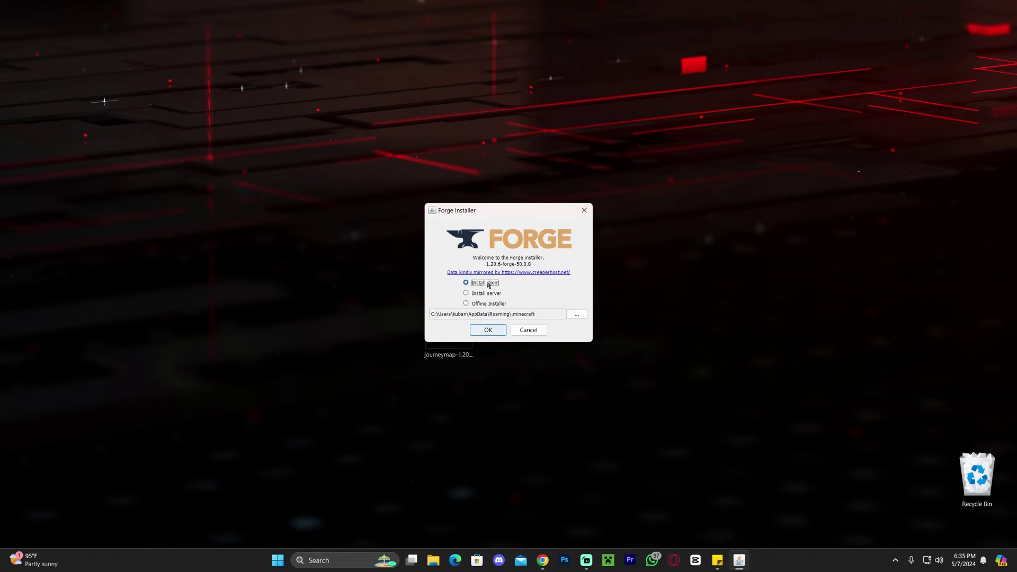
{"action": "left_click", "coordinate": [488, 331]}
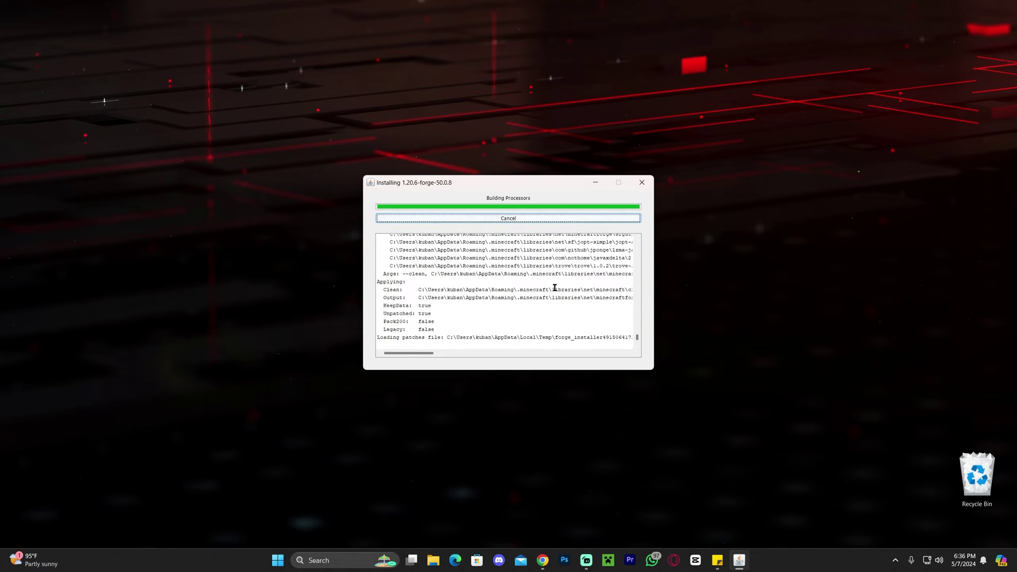
{"action": "left_click_drag", "start_coordinate": [548, 182], "coordinate": [774, 168]}
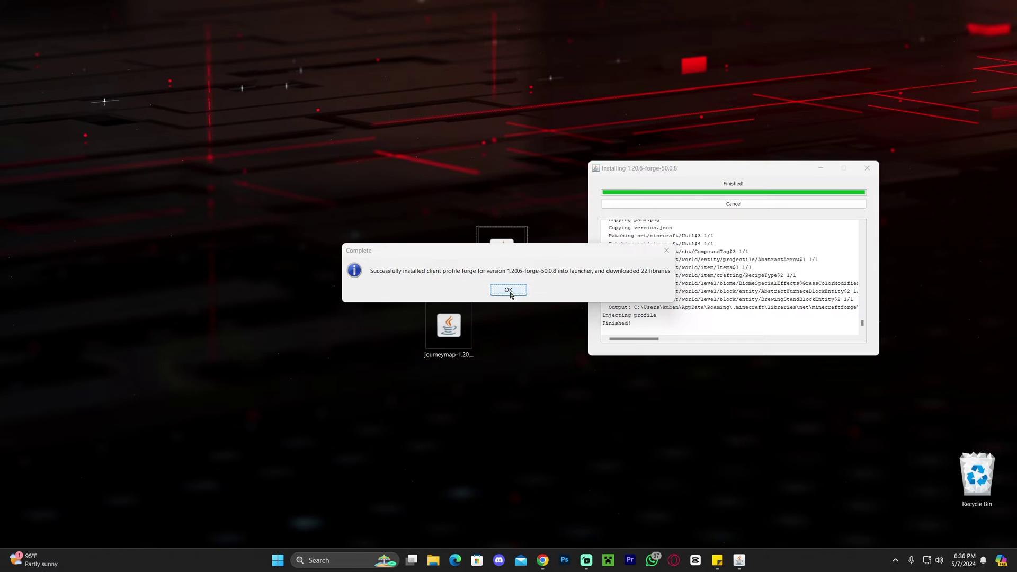
{"action": "left_click", "coordinate": [508, 289]}
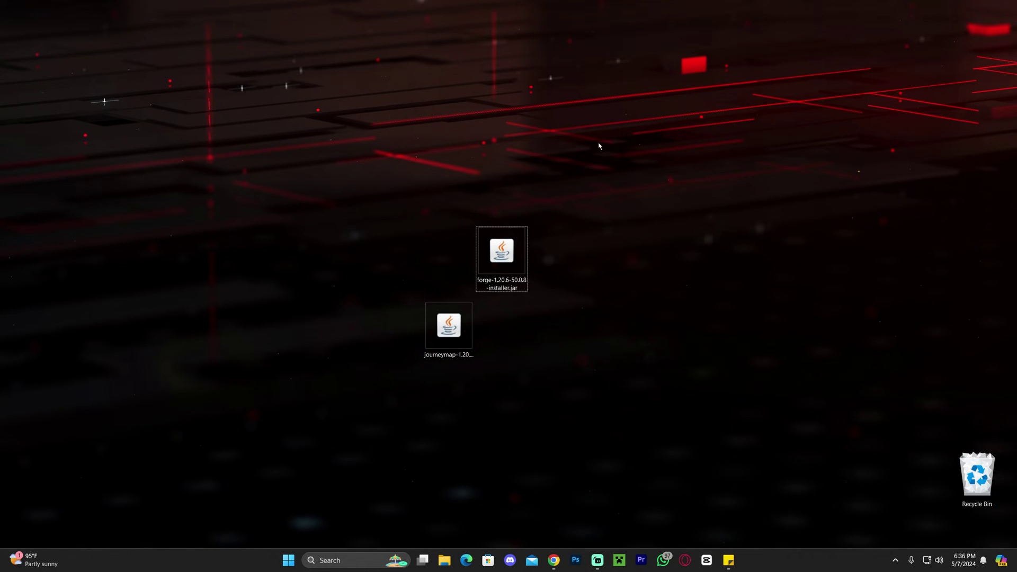
- Delete the Forge installer from the desktop and move the JourneyMap file into its place
{"action": "left_click_drag", "start_coordinate": [557, 166], "coordinate": [460, 291]}
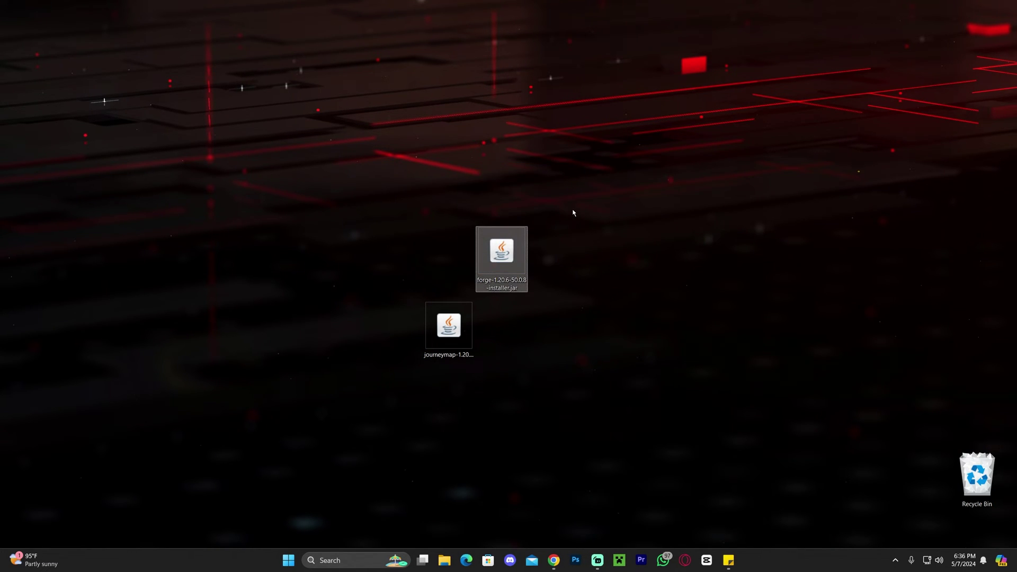
{"action": "key", "text": "Delete"}
{"action": "left_click_drag", "start_coordinate": [575, 212], "coordinate": [423, 362]}
{"action": "left_click_drag", "start_coordinate": [449, 325], "coordinate": [502, 258]}
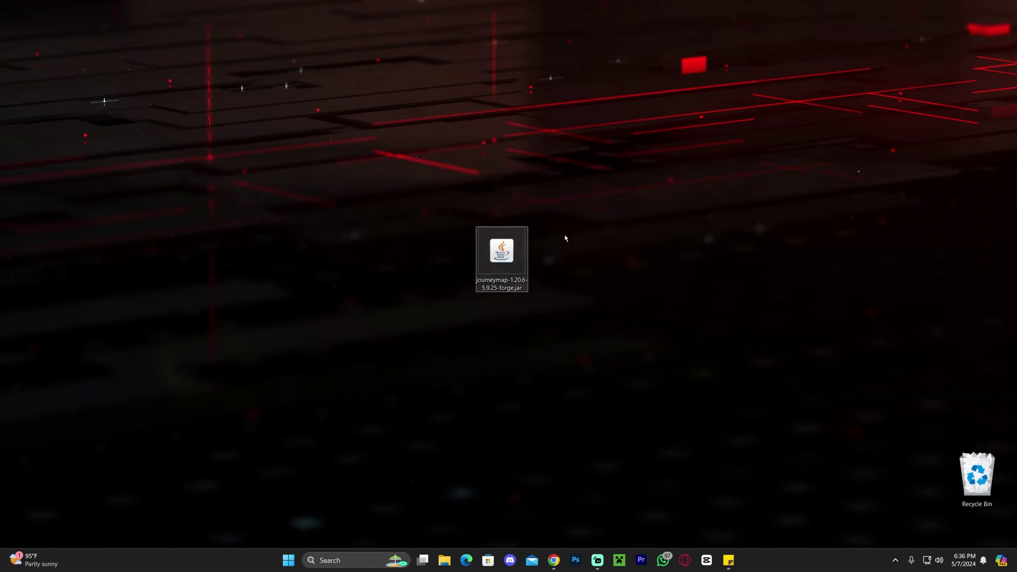
{"action": "left_click_drag", "start_coordinate": [661, 173], "coordinate": [416, 308]}
{"action": "left_click_drag", "start_coordinate": [625, 263], "coordinate": [435, 285]}
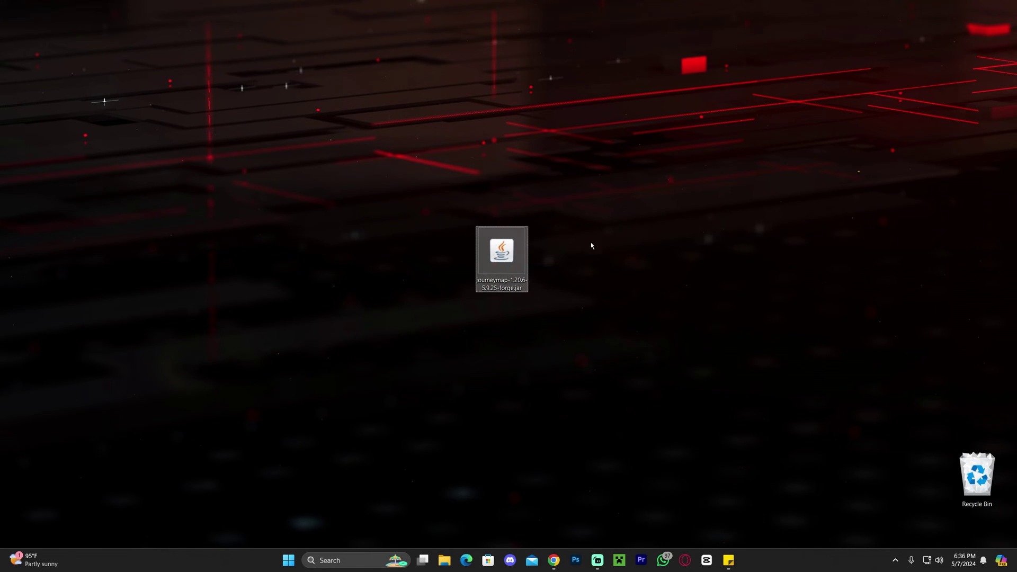
{"action": "left_click", "coordinate": [625, 247]}
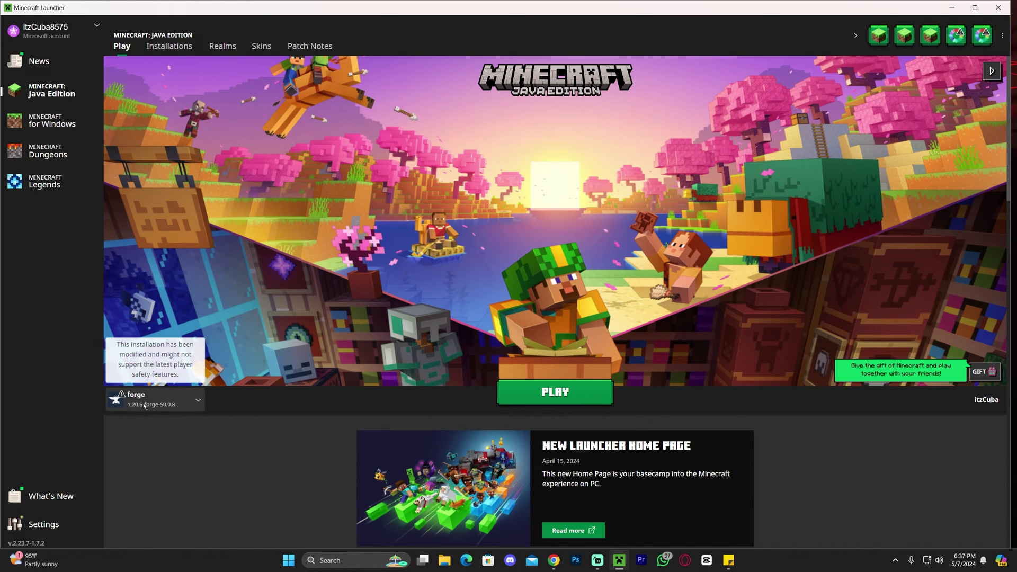
- Select the forge 1.20.6-forge-50.0.8 profile in the Minecraft Launcher and keep modded versions shown in the list of installations
{"action": "left_click", "coordinate": [175, 402]}
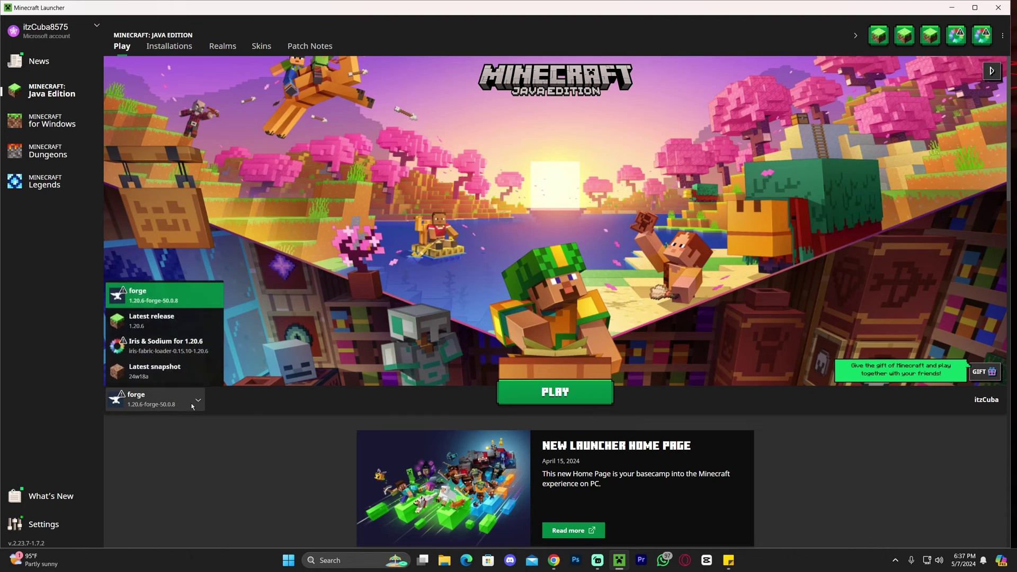
{"action": "left_click", "coordinate": [220, 296]}
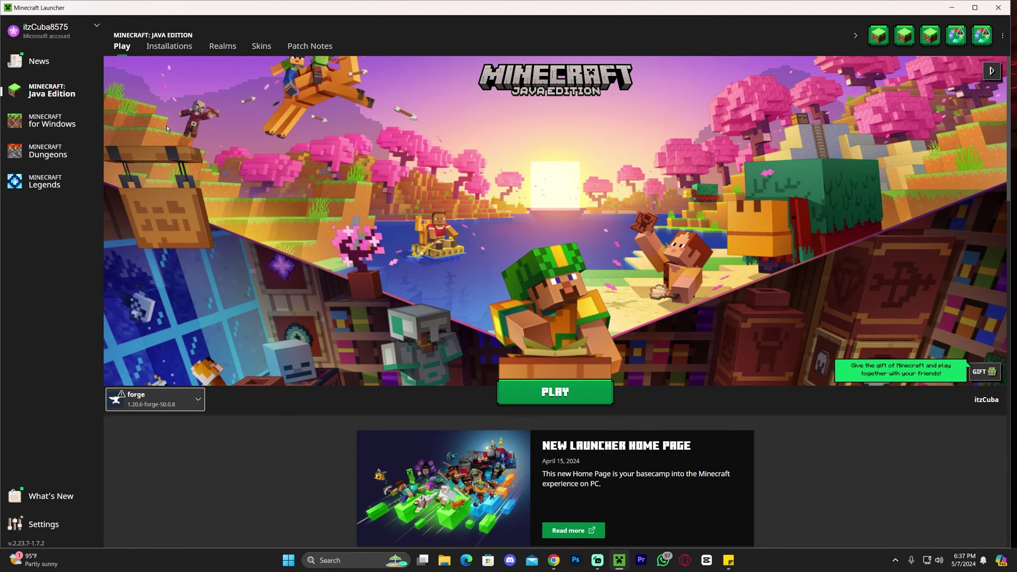
{"action": "left_click", "coordinate": [169, 47]}
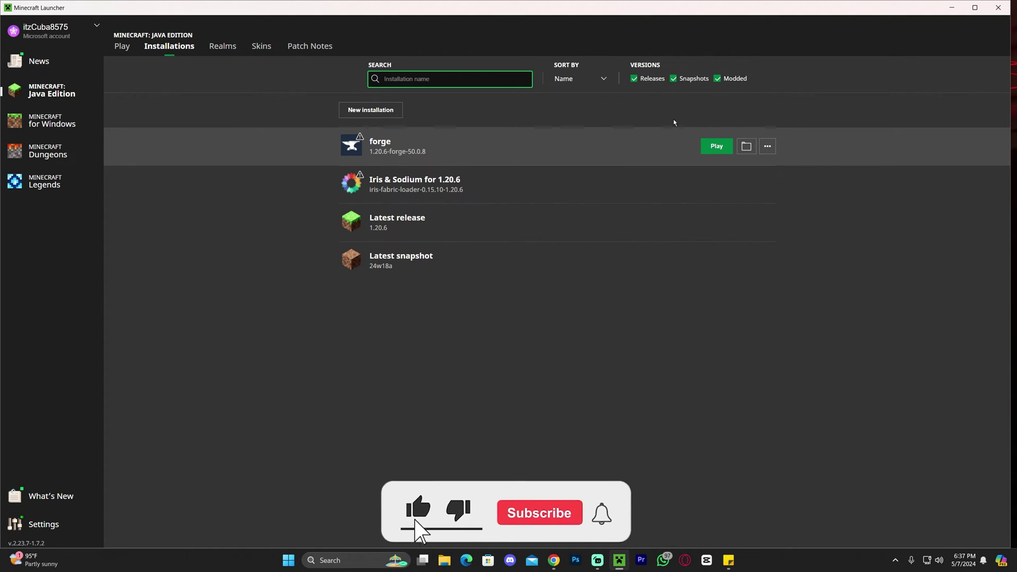
{"action": "left_click", "coordinate": [718, 81]}
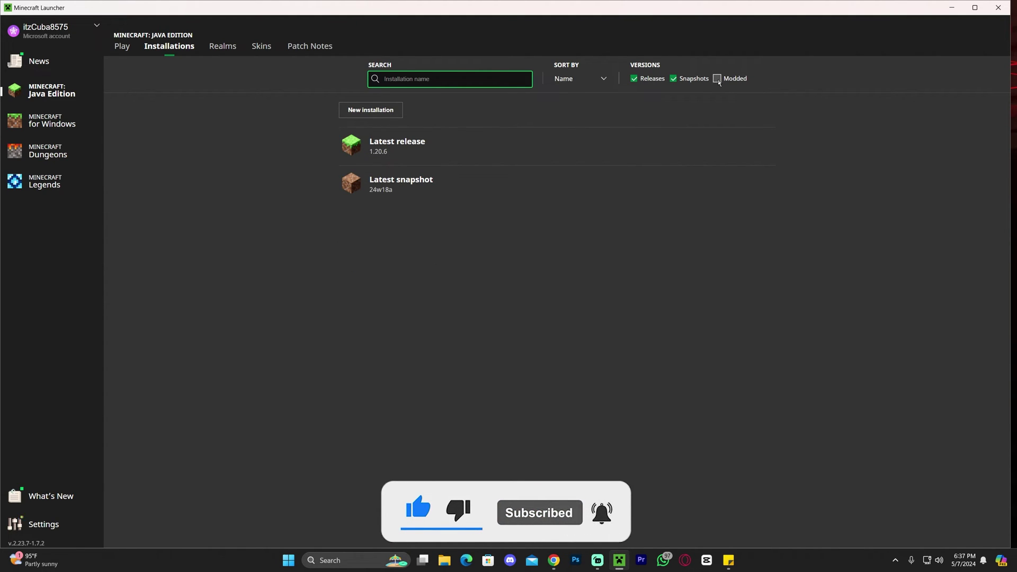
{"action": "left_click", "coordinate": [718, 79]}
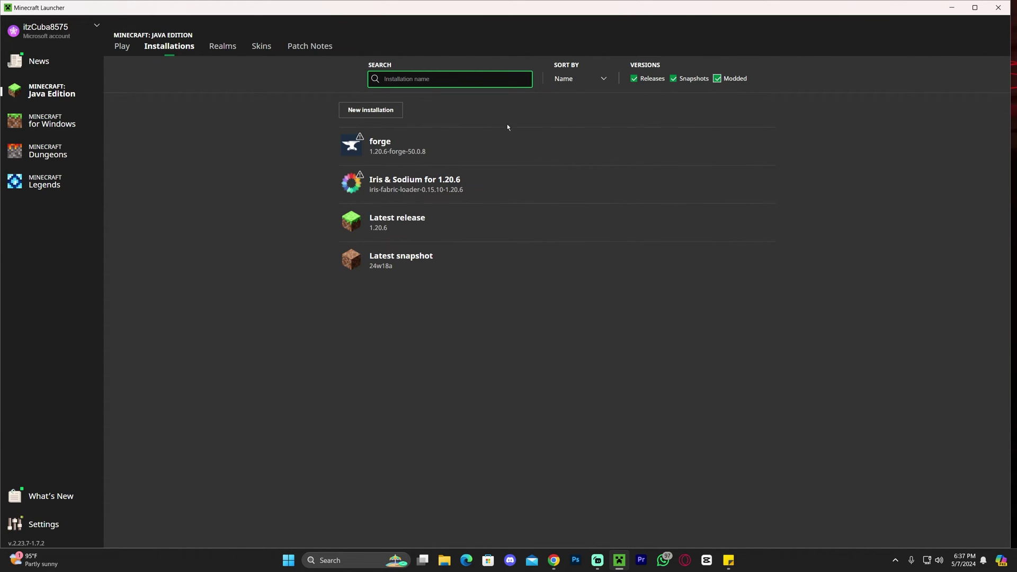
{"action": "left_click", "coordinate": [392, 115]}
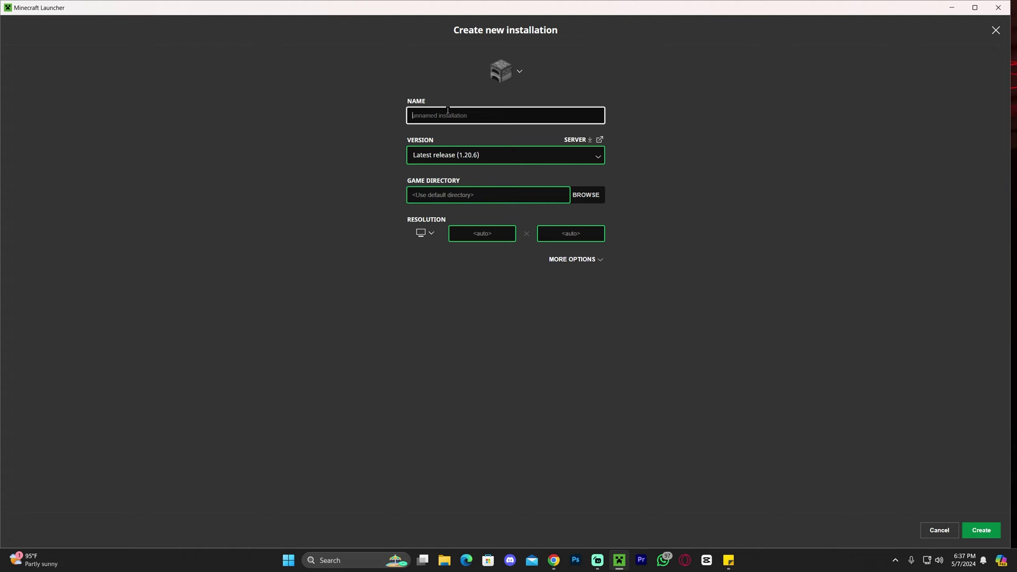
{"action": "type", "text": "Apex Hosting"}
{"action": "left_click", "coordinate": [785, 131]}
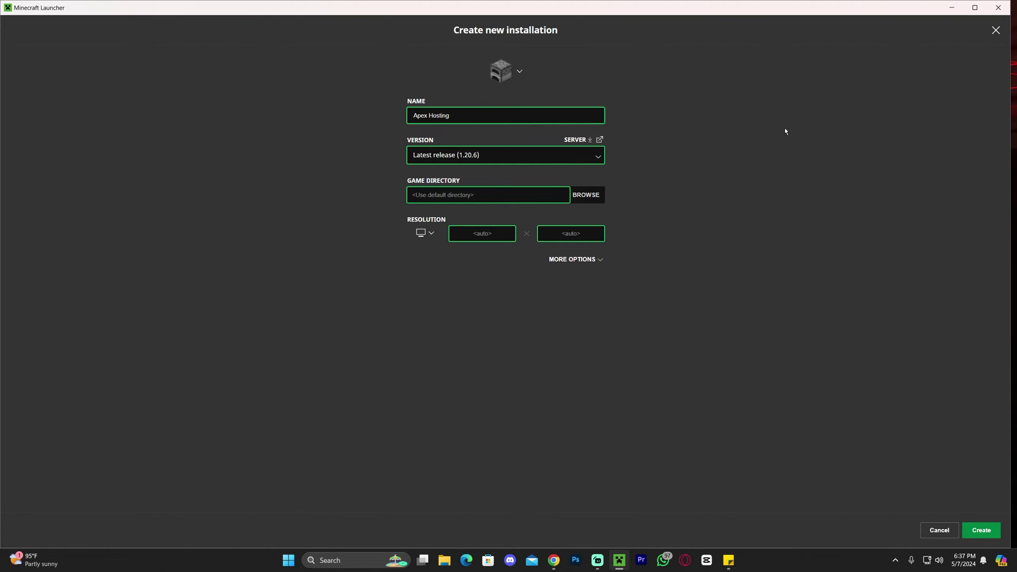
{"action": "left_click", "coordinate": [454, 155]}
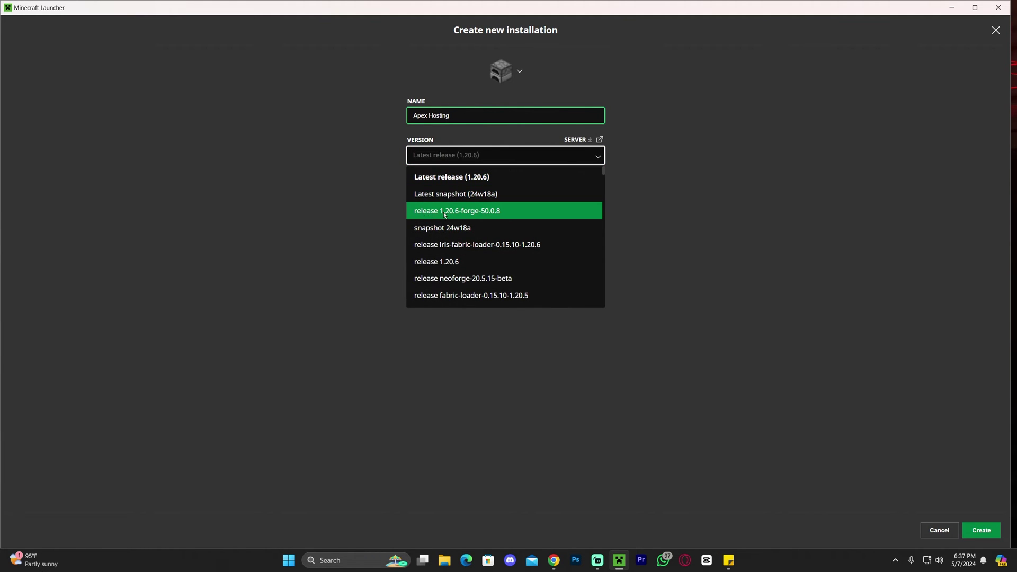
{"action": "left_click", "coordinate": [532, 212]}
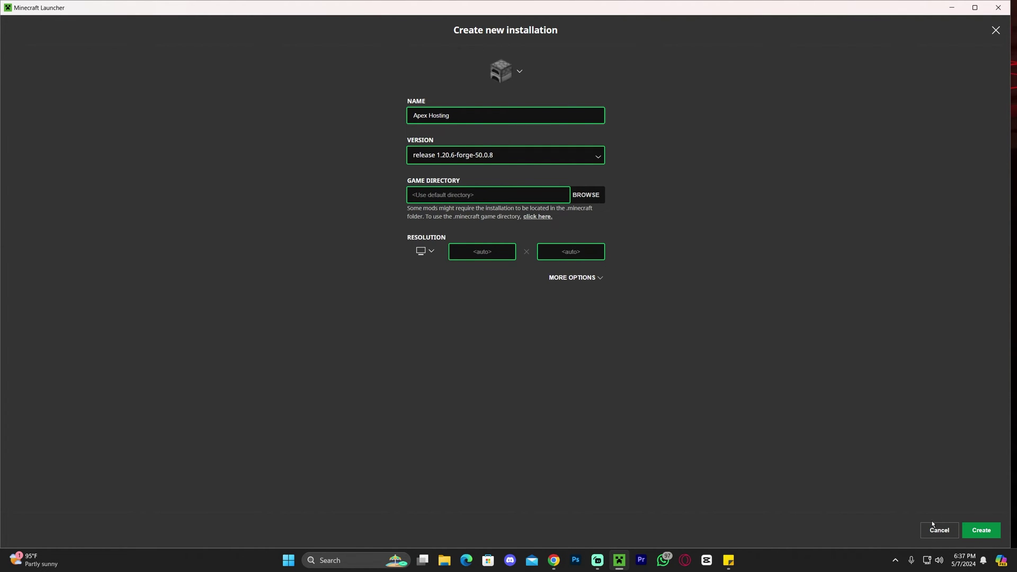
{"action": "left_click", "coordinate": [941, 529]}
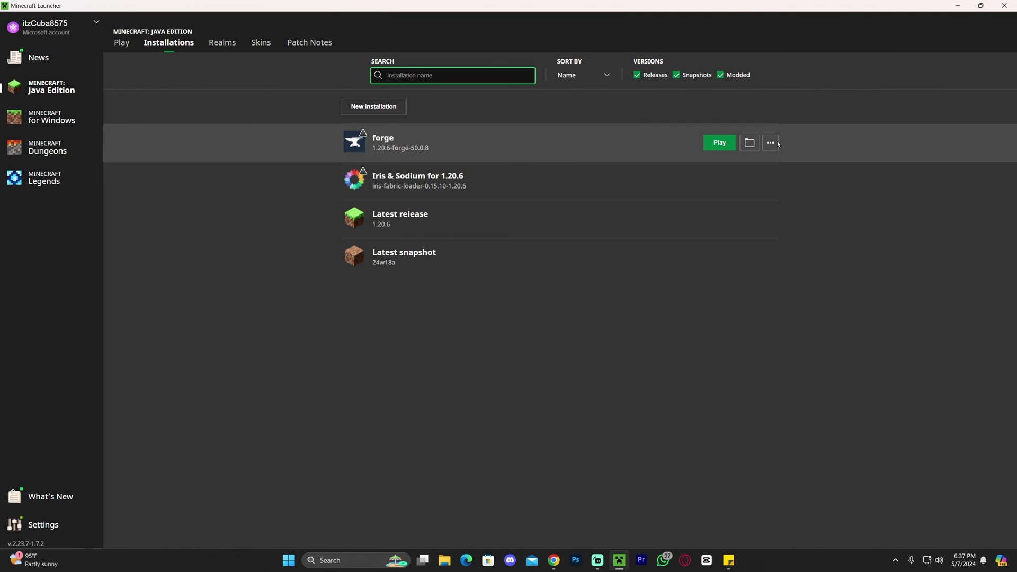
- Open the forge installation's .minecraft folder in a maximised window and delete its existing mods folder
{"action": "left_click", "coordinate": [750, 144]}
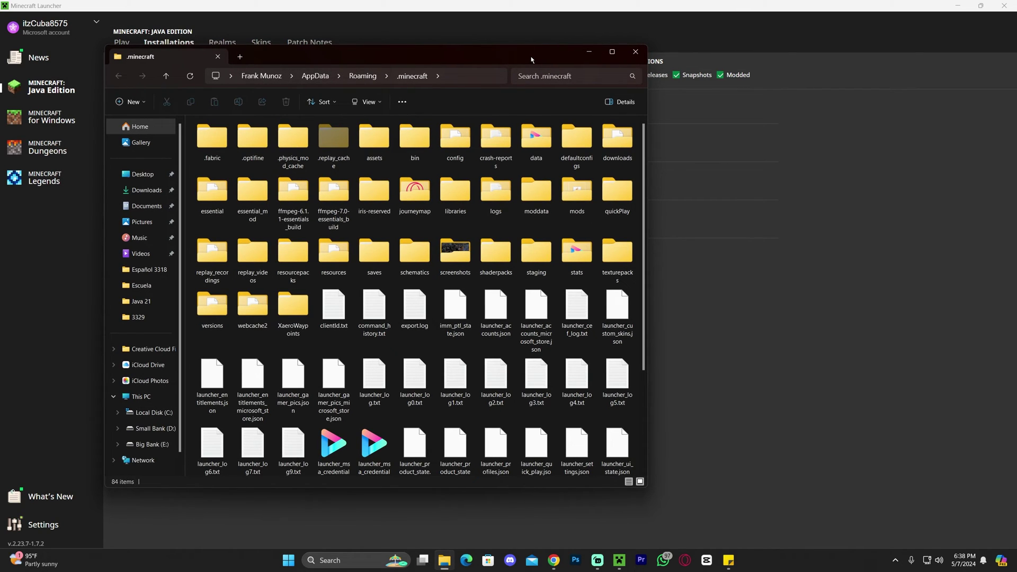
{"action": "double_click", "coordinate": [532, 60]}
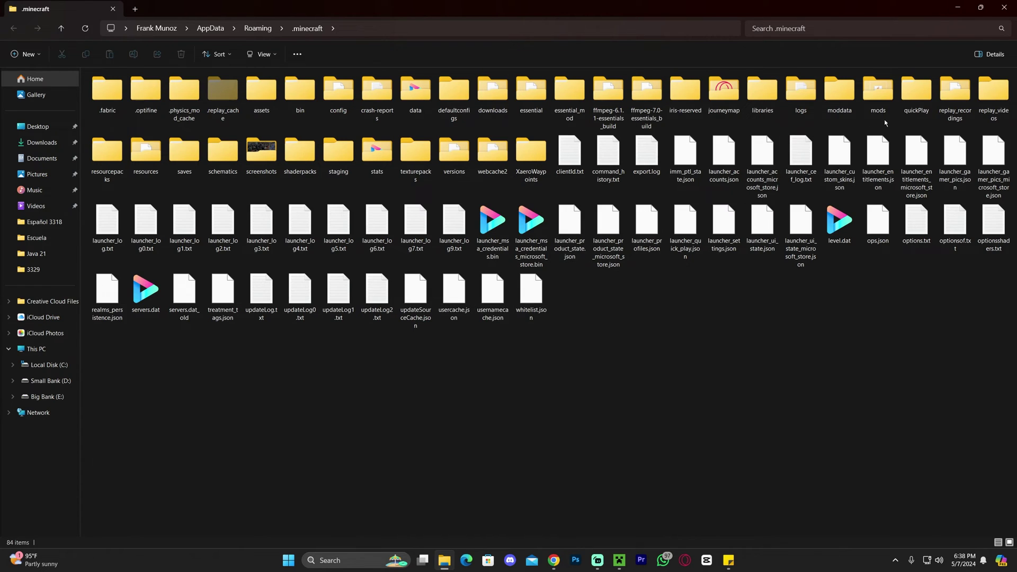
{"action": "left_click", "coordinate": [886, 103]}
{"action": "scroll", "coordinate": [882, 98], "scroll_direction": "up", "scroll_amount": 4}
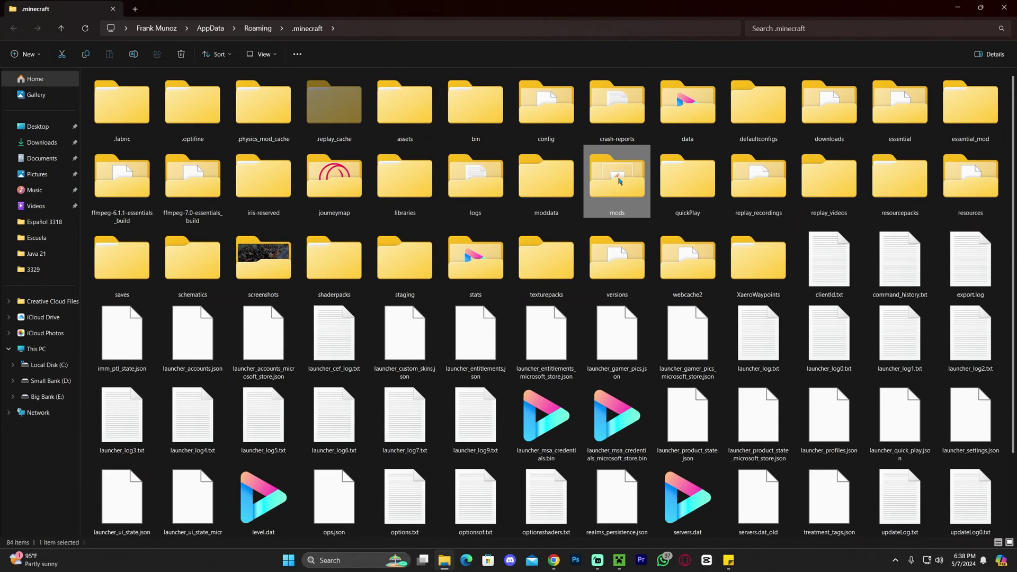
{"action": "double_click", "coordinate": [617, 179]}
{"action": "key", "text": "alt+Left"}
{"action": "key", "text": "Delete"}
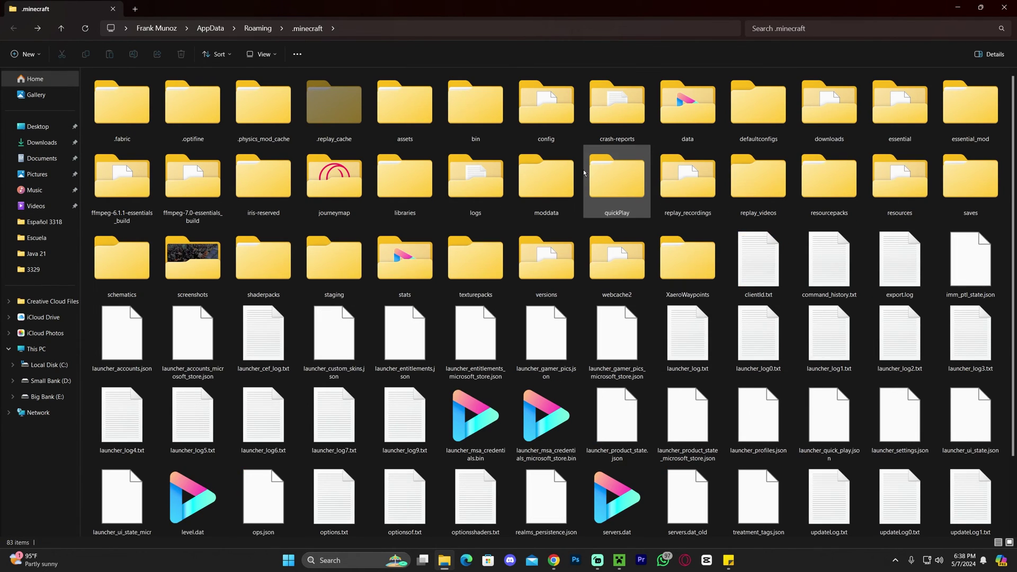
- Create a new folder named mods in the .minecraft folder
{"action": "right_click", "coordinate": [581, 224]}
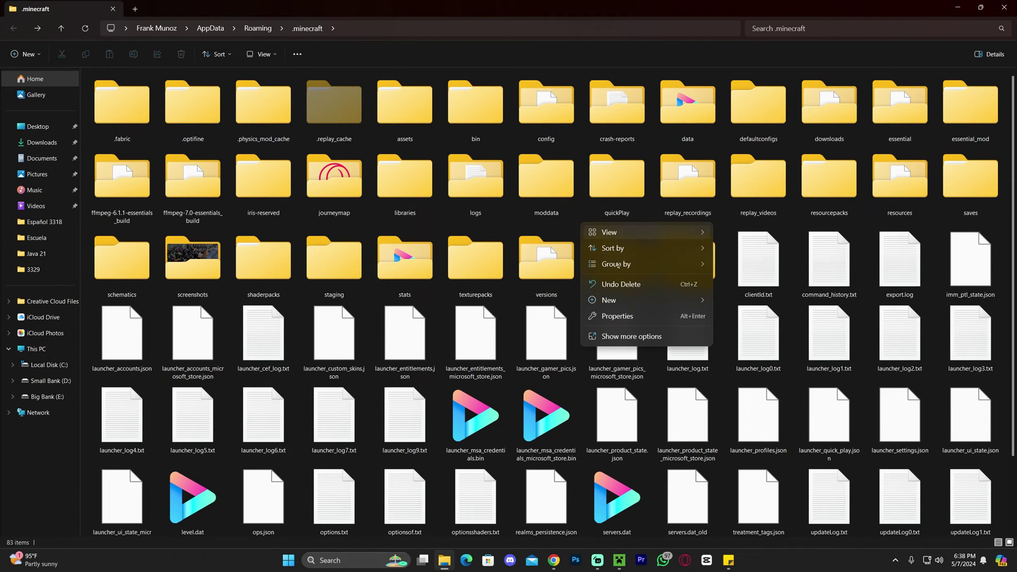
{"action": "mouse_move", "coordinate": [609, 300]}
{"action": "left_click", "coordinate": [733, 299]}
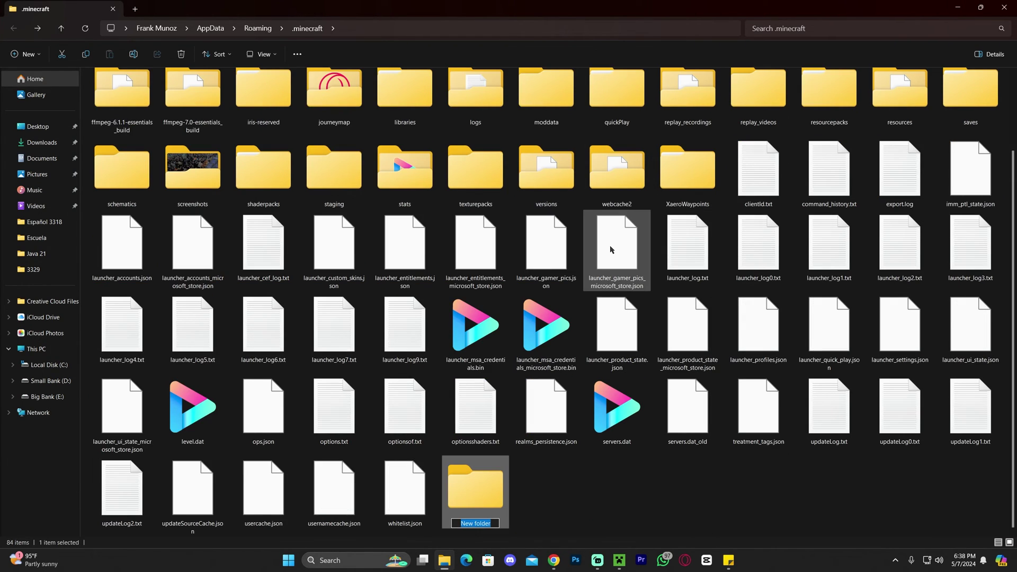
{"action": "type", "text": "mop"}
{"action": "key", "text": "BackSpace"}
{"action": "type", "text": "ds"}
{"action": "key", "text": "Return"}
- Open the new mods folder and shrink its window to uncover the JourneyMap file on the desktop
{"action": "double_click", "coordinate": [505, 487]}
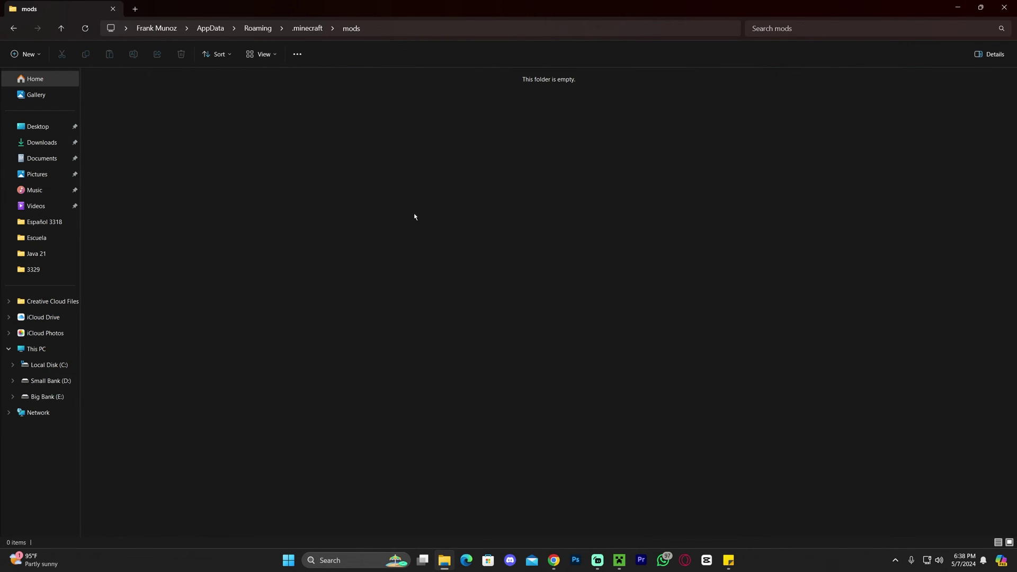
{"action": "left_click_drag", "start_coordinate": [498, 8], "coordinate": [375, 259]}
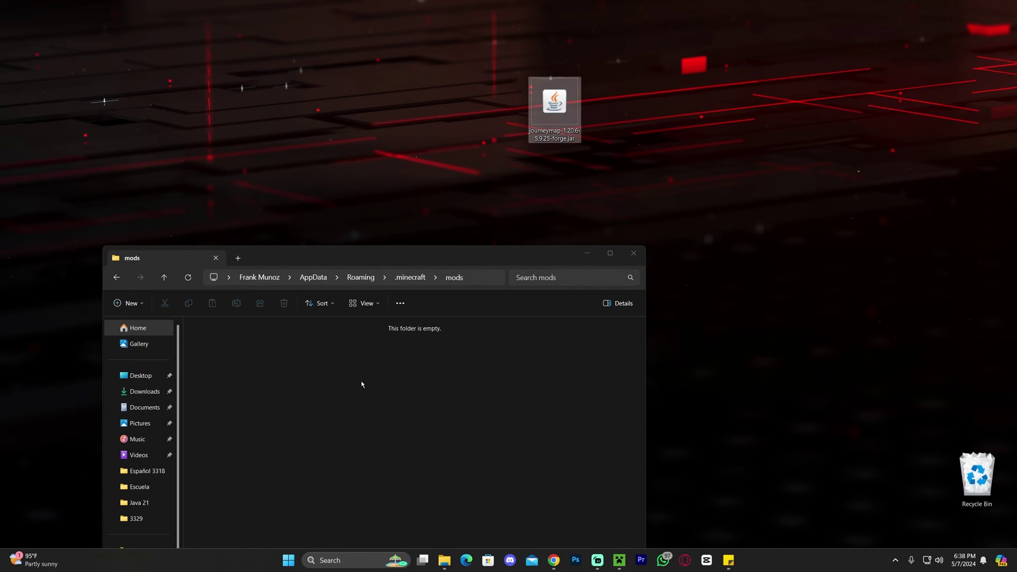
- Move journeymap-1.20.6-5.9.25-forge.jar from the desktop into the .minecraft mods folder and close the folder window
{"action": "key", "text": "ctrl+v"}
{"action": "left_click_drag", "start_coordinate": [467, 426], "coordinate": [185, 333]}
{"action": "double_click", "coordinate": [522, 250]}
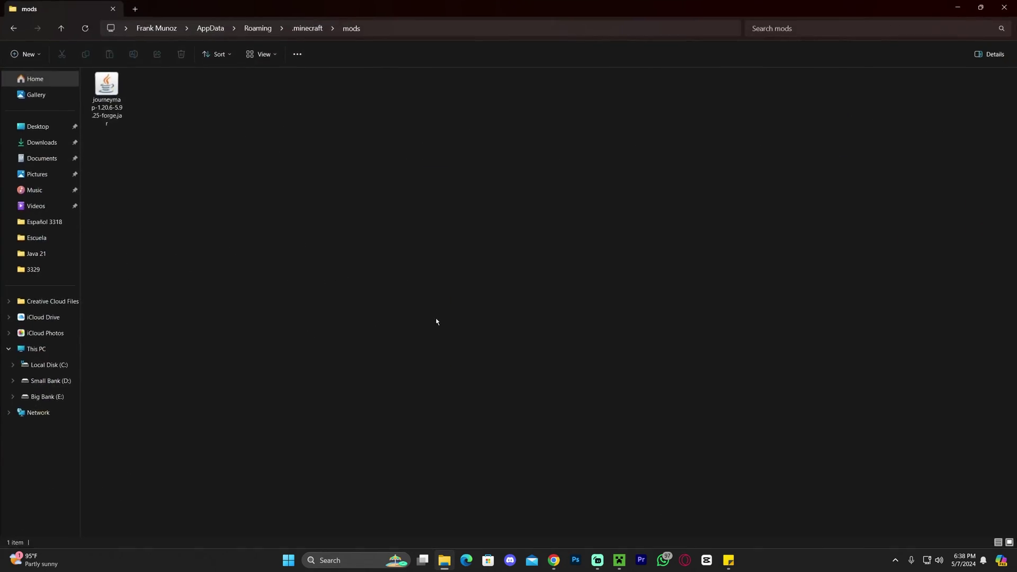
{"action": "left_click", "coordinate": [106, 84]}
{"action": "left_click", "coordinate": [252, 113]}
{"action": "left_click", "coordinate": [306, 29]}
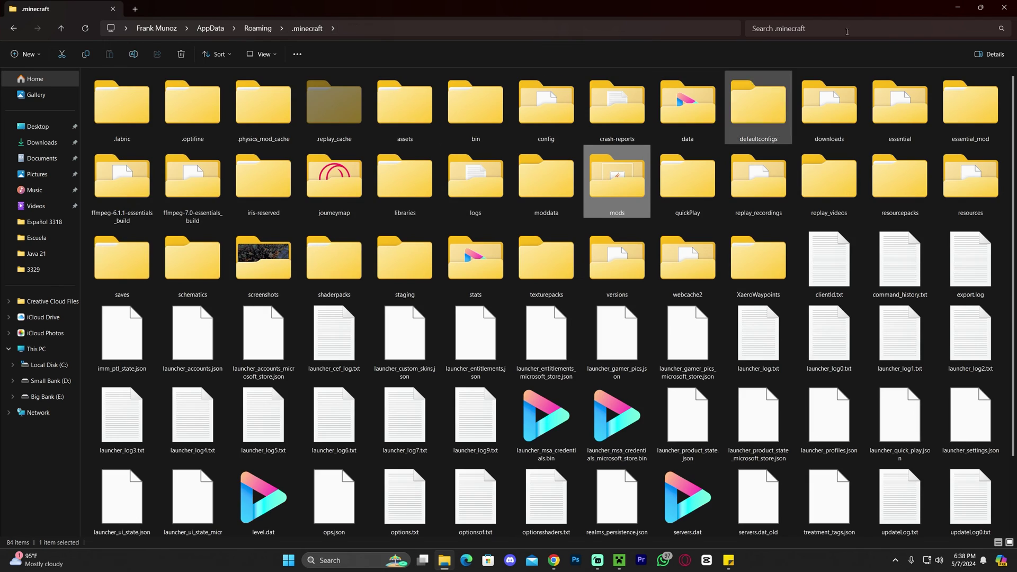
{"action": "left_click", "coordinate": [1004, 8]}
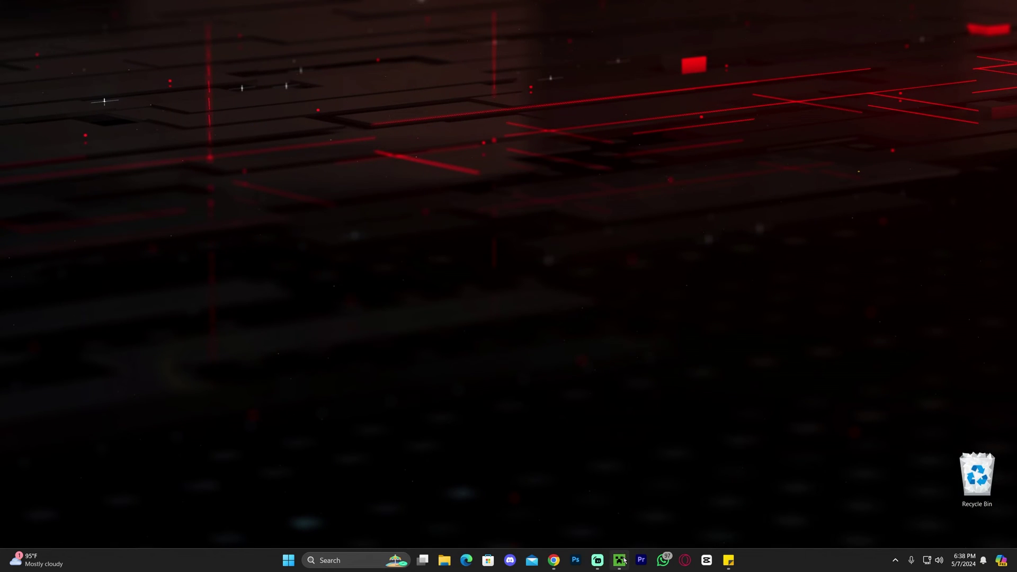
- Launch the forge 1.20.6-forge-50.0.8 installation from the Minecraft Launcher, accepting the modified-installation risk and turning off further warnings for it
{"action": "left_click", "coordinate": [619, 559]}
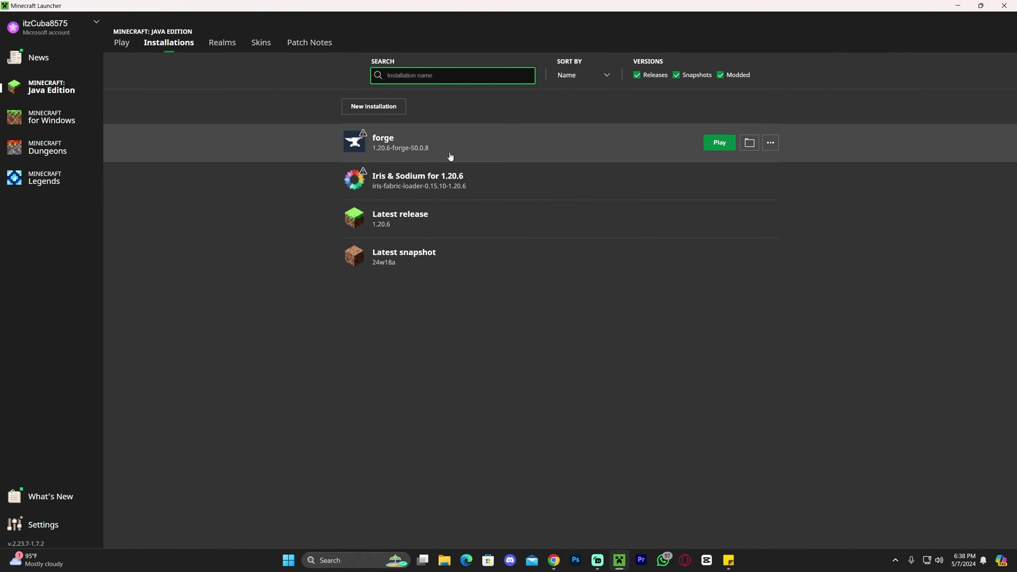
{"action": "left_click", "coordinate": [719, 142]}
{"action": "left_click", "coordinate": [426, 299]}
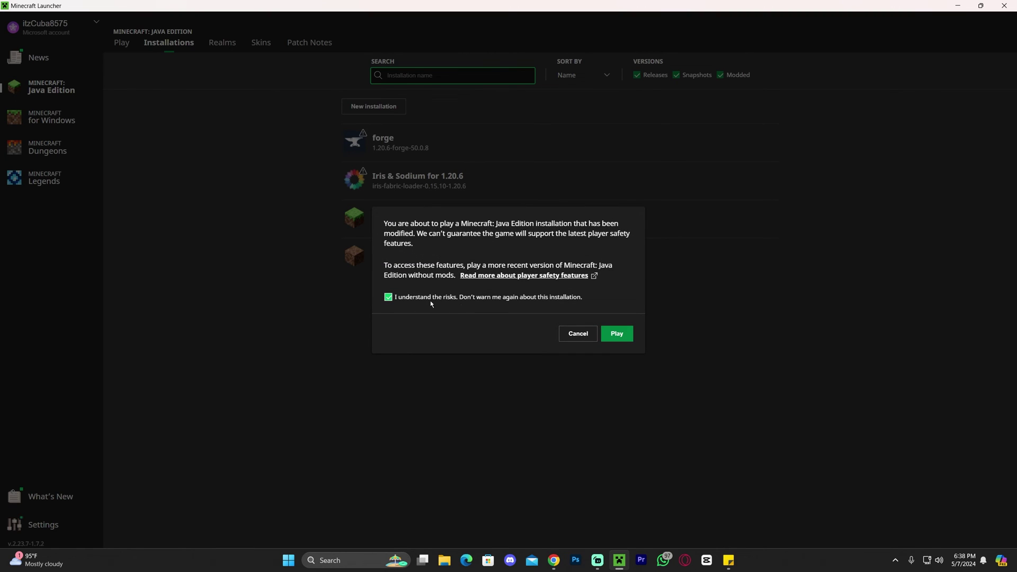
{"action": "left_click", "coordinate": [619, 335]}
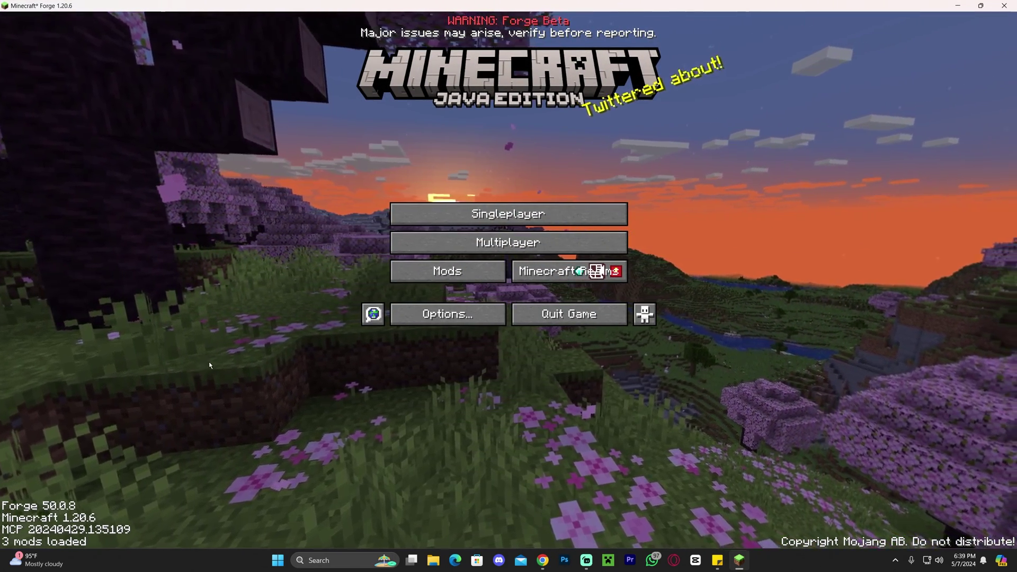
- Load the singleplayer world New World (9) and travel through its terrain with the JourneyMap minimap showing
{"action": "left_click", "coordinate": [508, 214]}
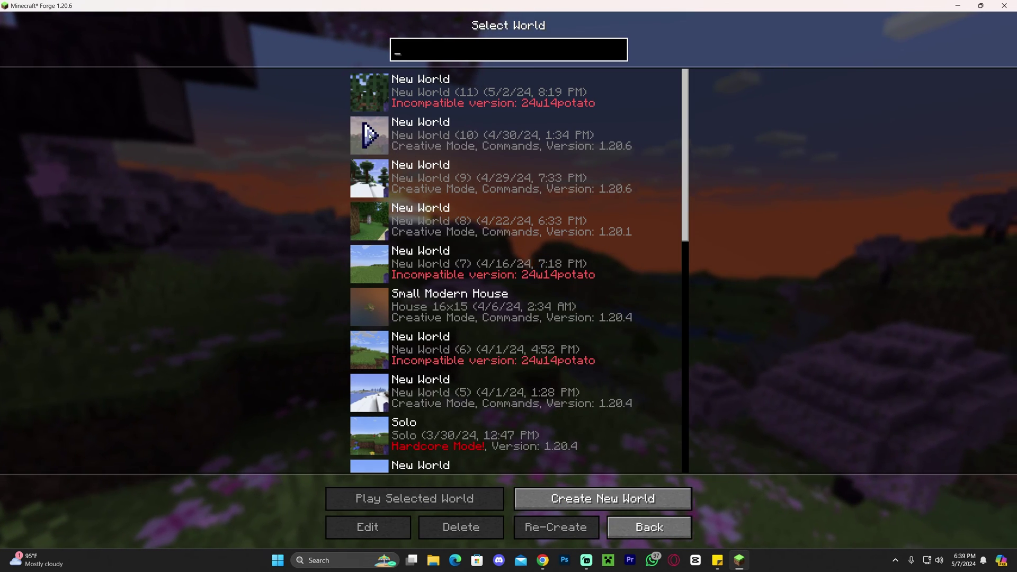
{"action": "left_click", "coordinate": [365, 195]}
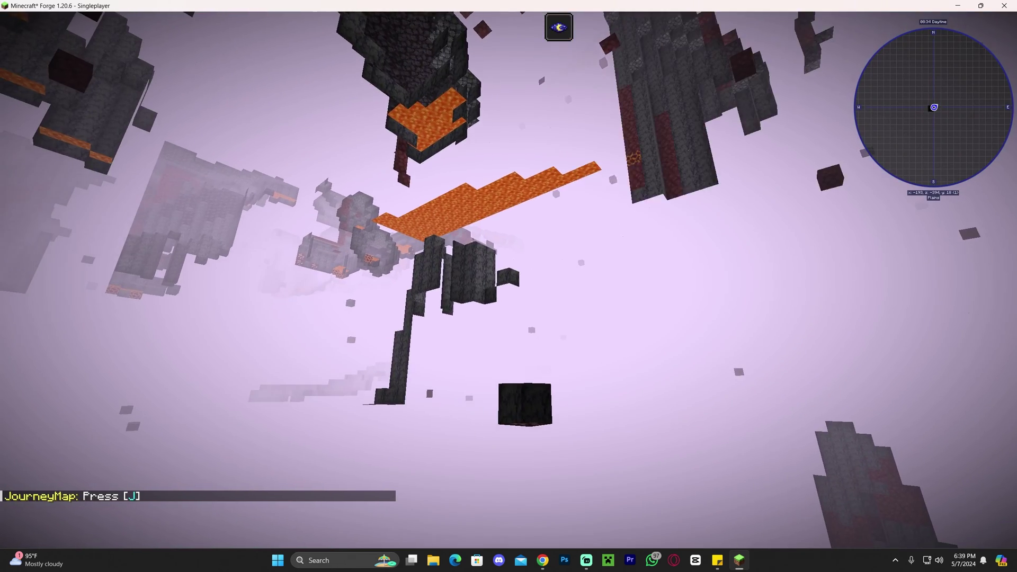
{"action": "key", "text": "space"}
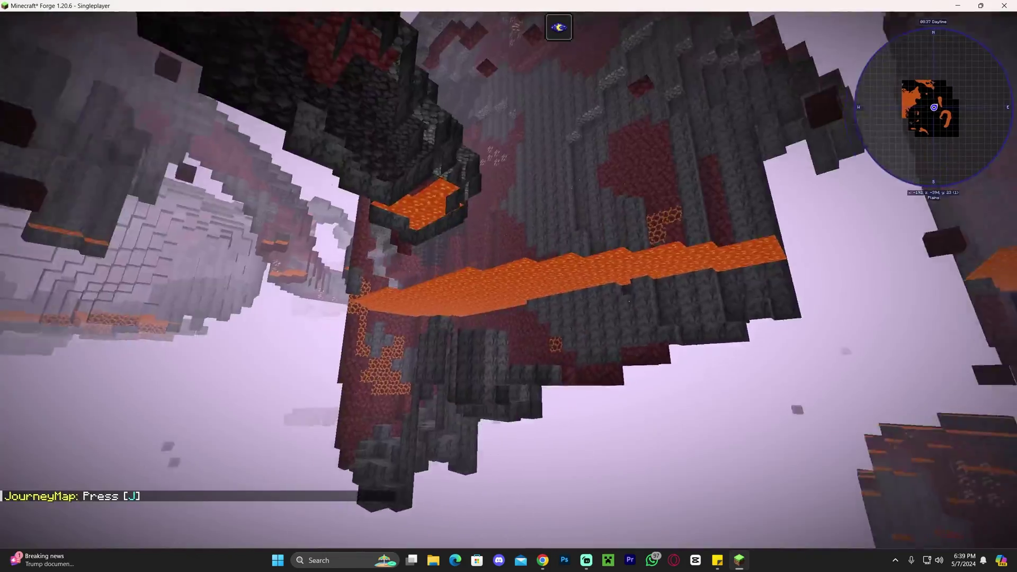
{"action": "key", "text": "w"}
{"action": "key", "text": "space"}
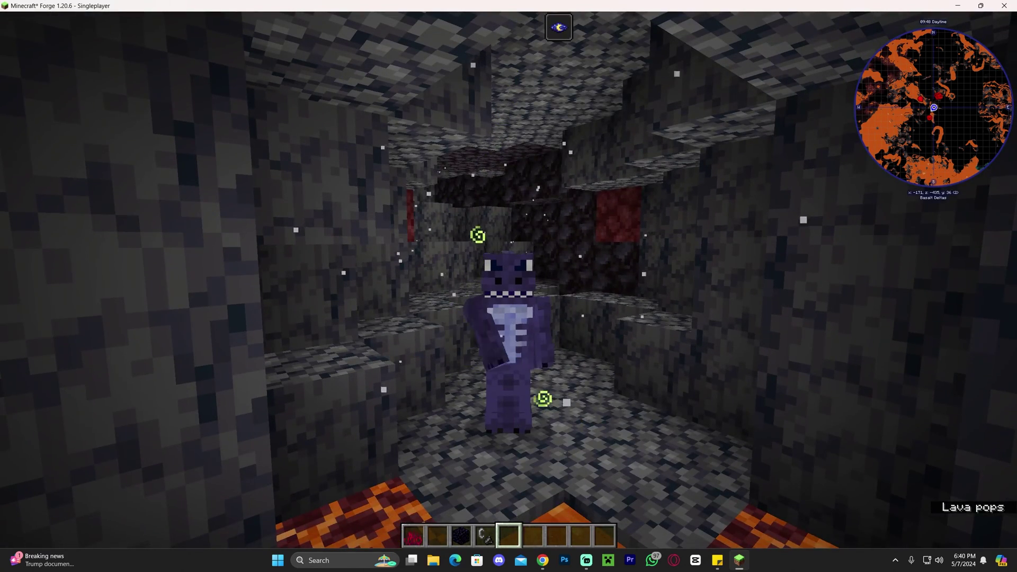
- Open JourneyMap's fullscreen map, dismiss its About screen, inspect the surrounding terrain at different zoom levels and return to the game
{"action": "key", "text": "j"}
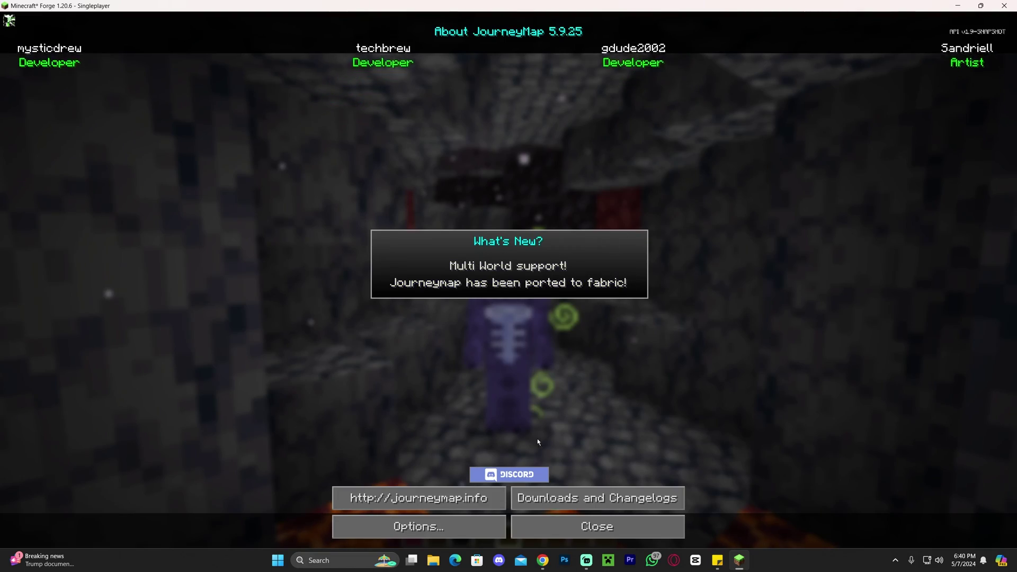
{"action": "left_click", "coordinate": [603, 534]}
{"action": "scroll", "coordinate": [531, 258], "scroll_direction": "up", "scroll_amount": 3}
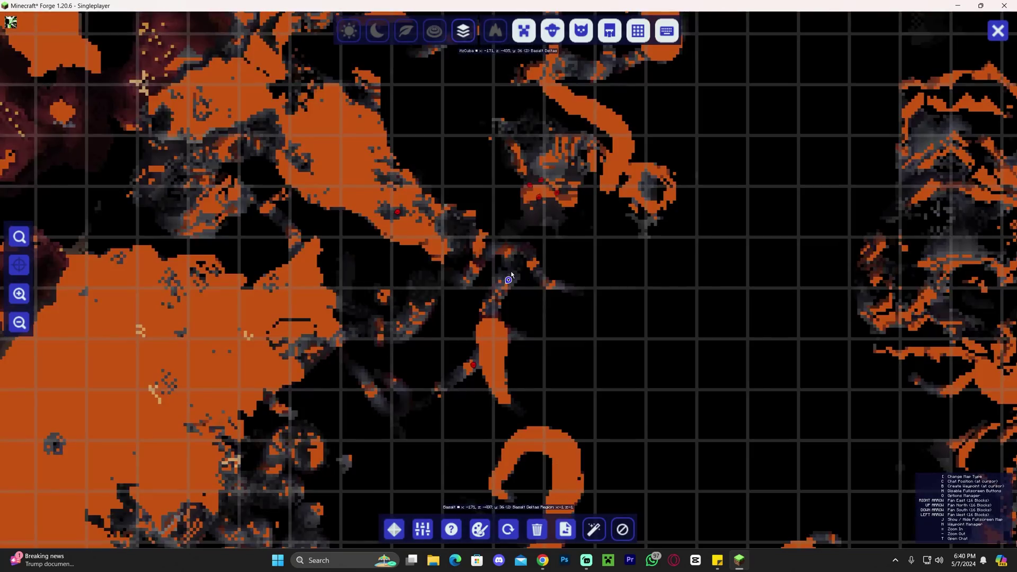
{"action": "scroll", "coordinate": [531, 258], "scroll_direction": "down", "scroll_amount": 3}
{"action": "key", "text": "j"}
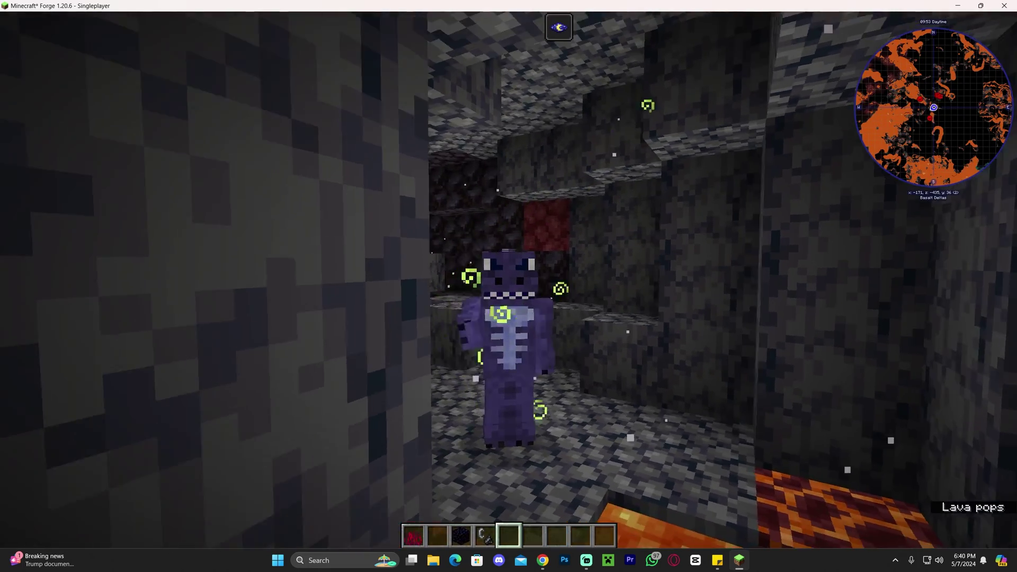
{"action": "left_click", "coordinate": [509, 286]}
{"action": "key", "text": "w"}
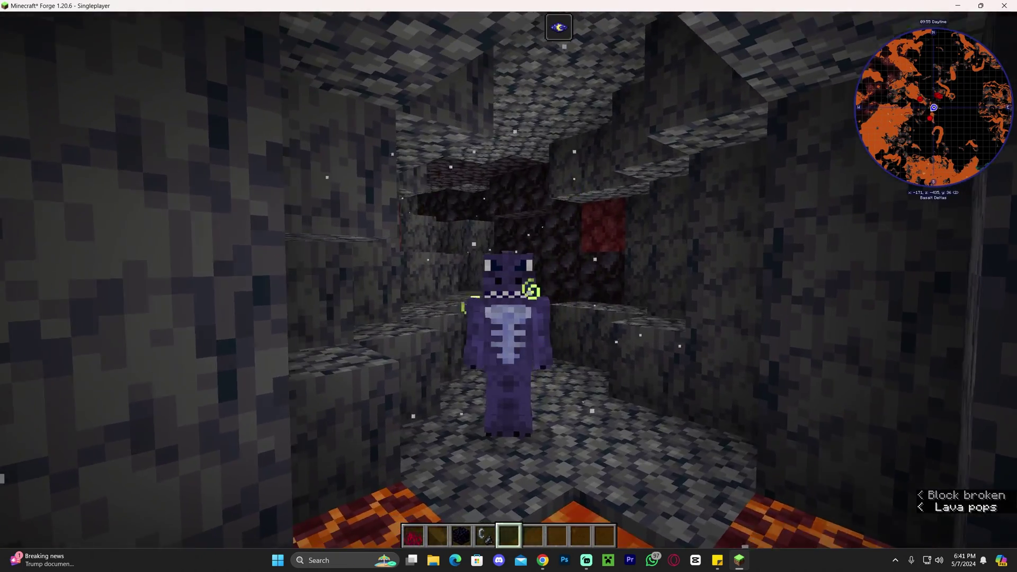
{"action": "key", "text": "w"}
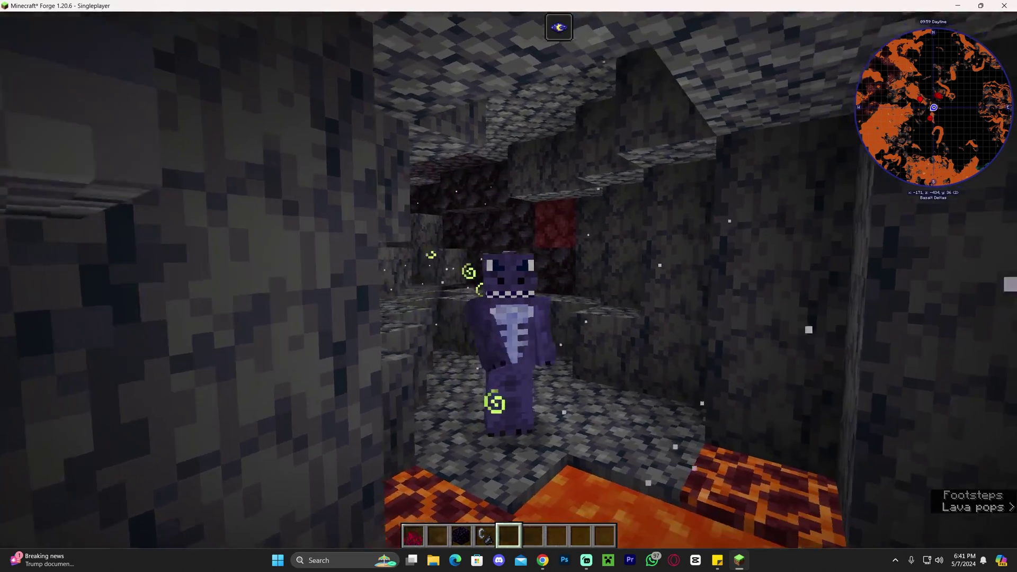
{"action": "left_click", "coordinate": [509, 286]}
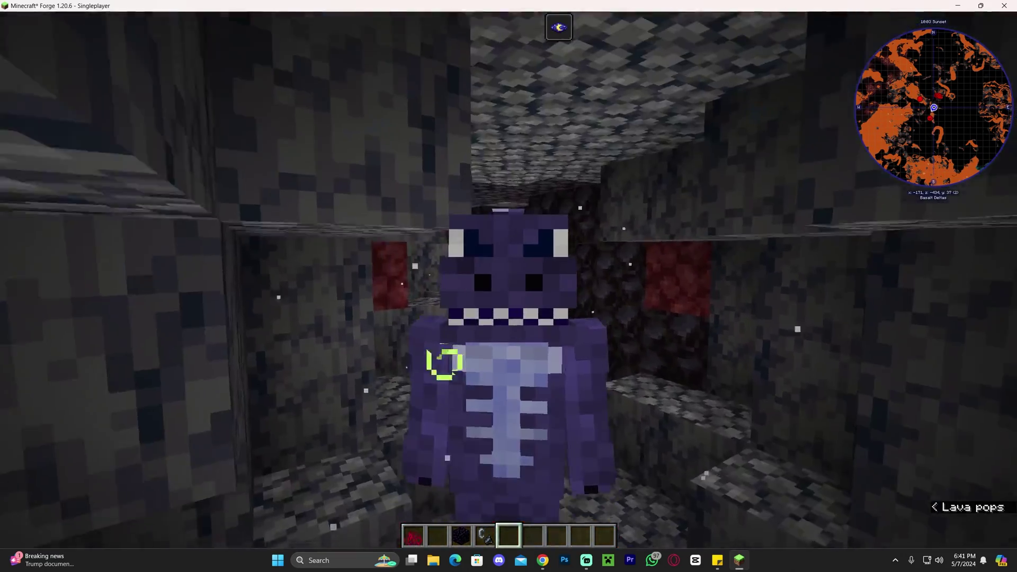
{"action": "left_click", "coordinate": [509, 286]}
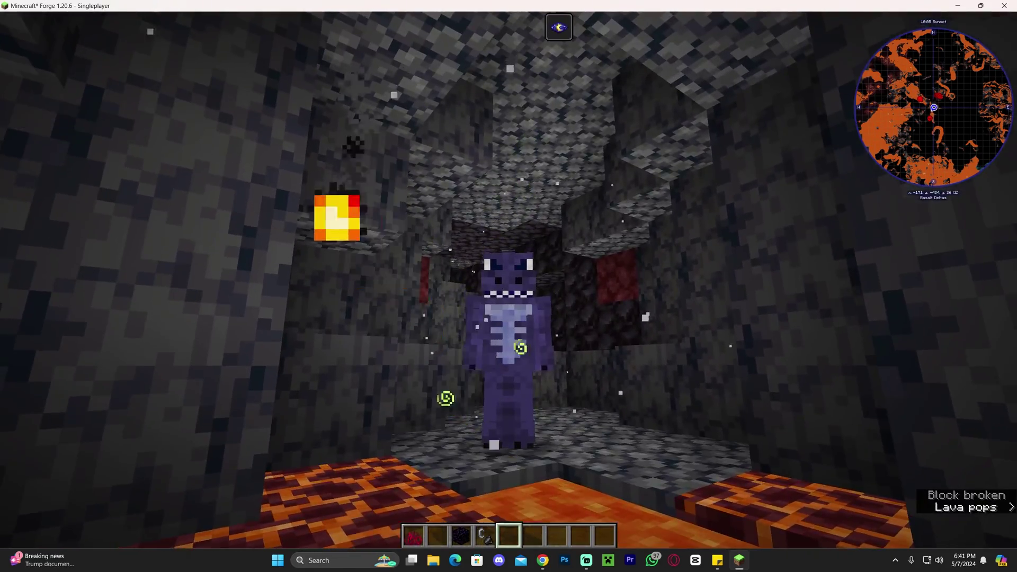